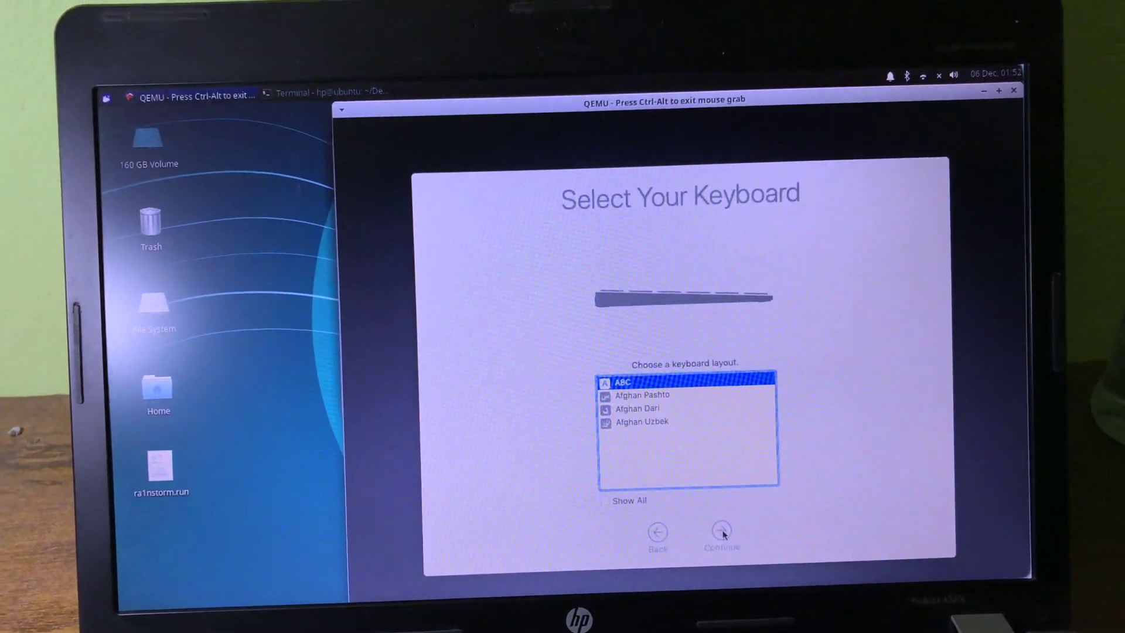
Step: Keep the ABC keyboard and move past the Data & Privacy and Transfer Information pages
click(722, 531)
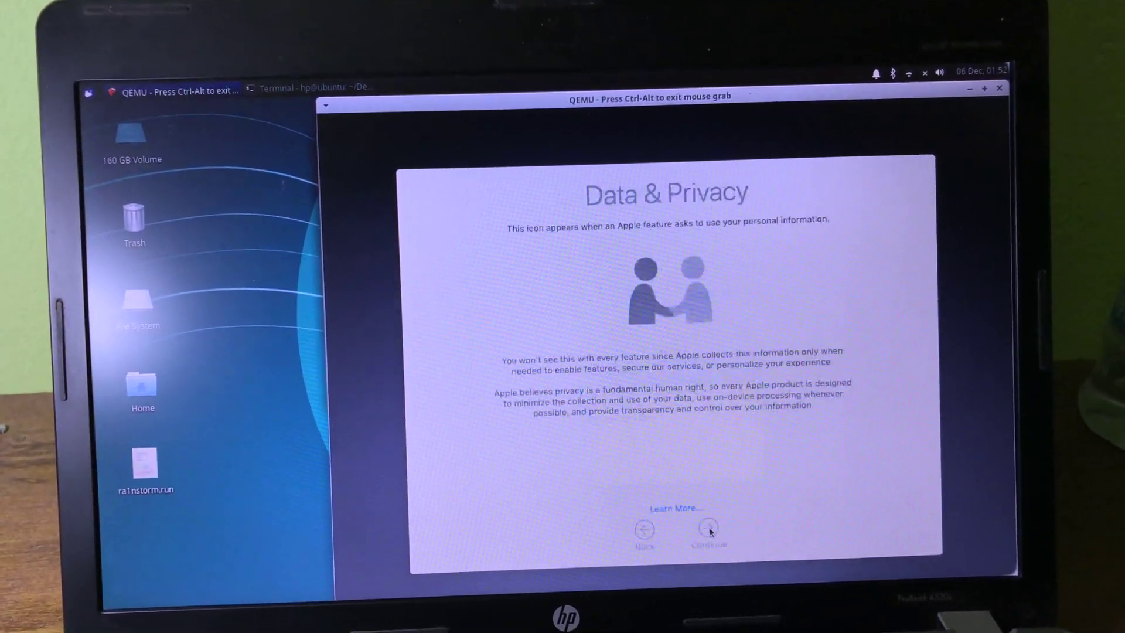
click(709, 530)
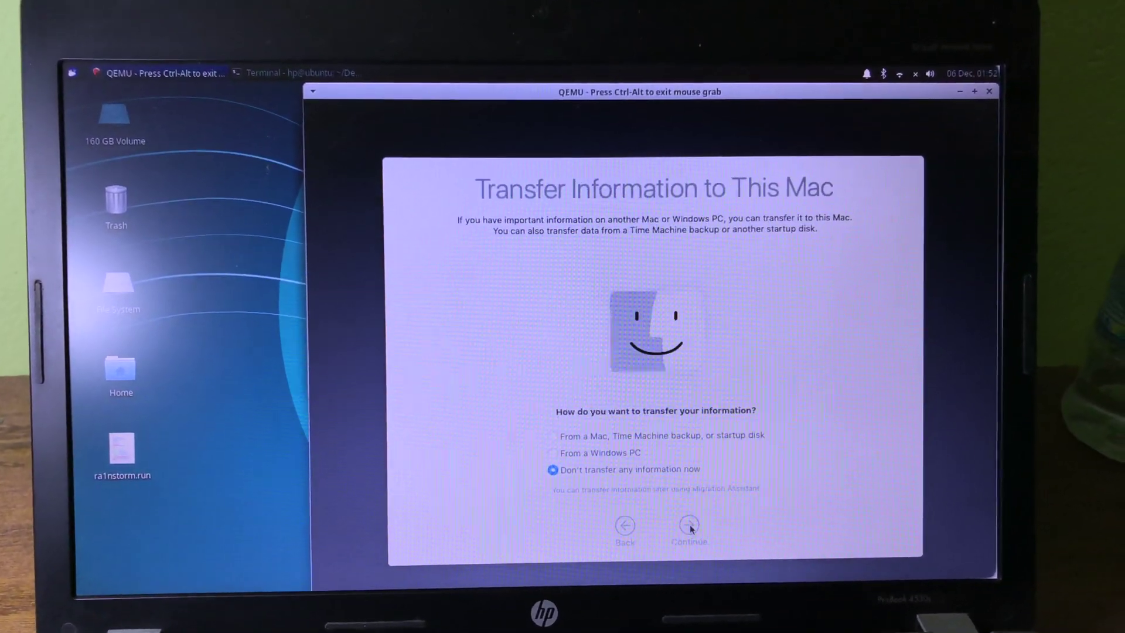
click(690, 527)
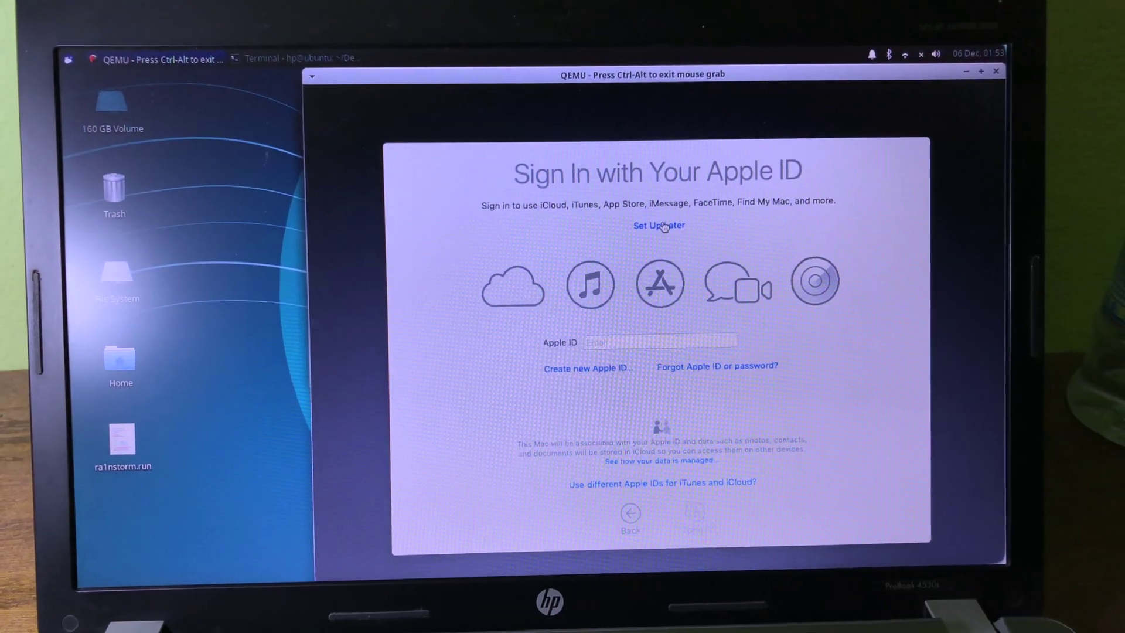
Step: Skip Apple ID sign-in for later and agree to the macOS licence terms
click(655, 245)
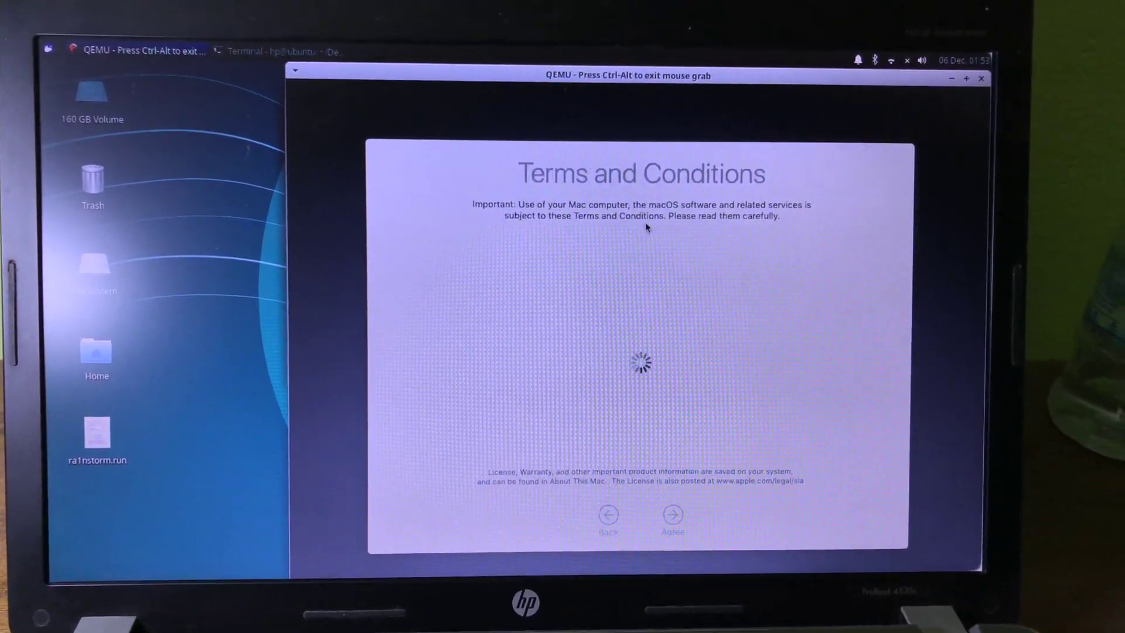
click(669, 516)
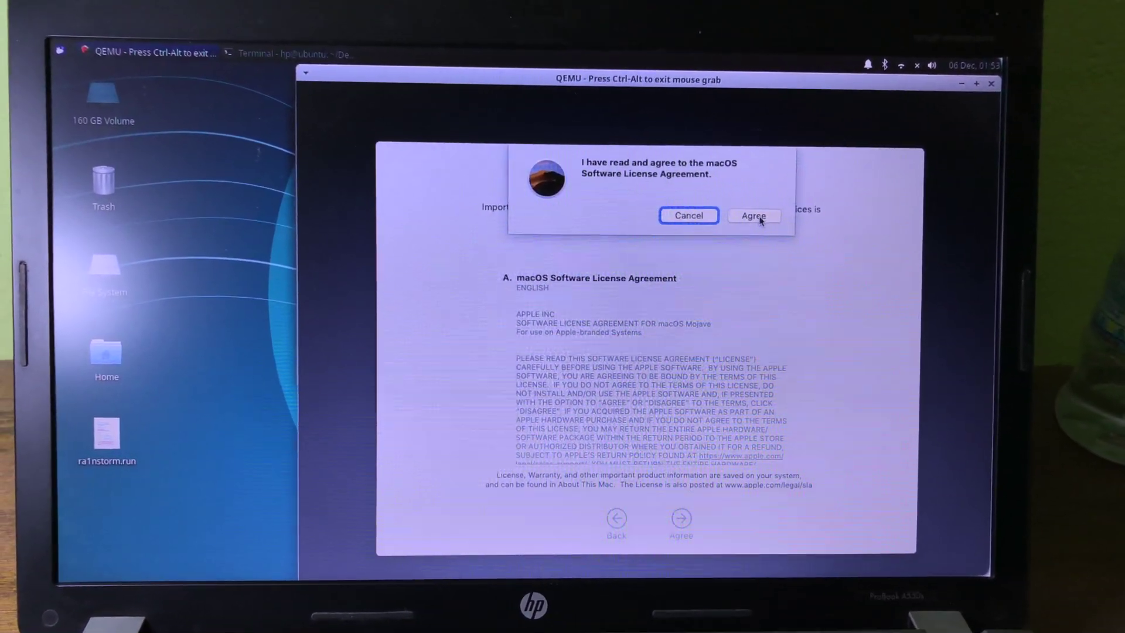
click(762, 216)
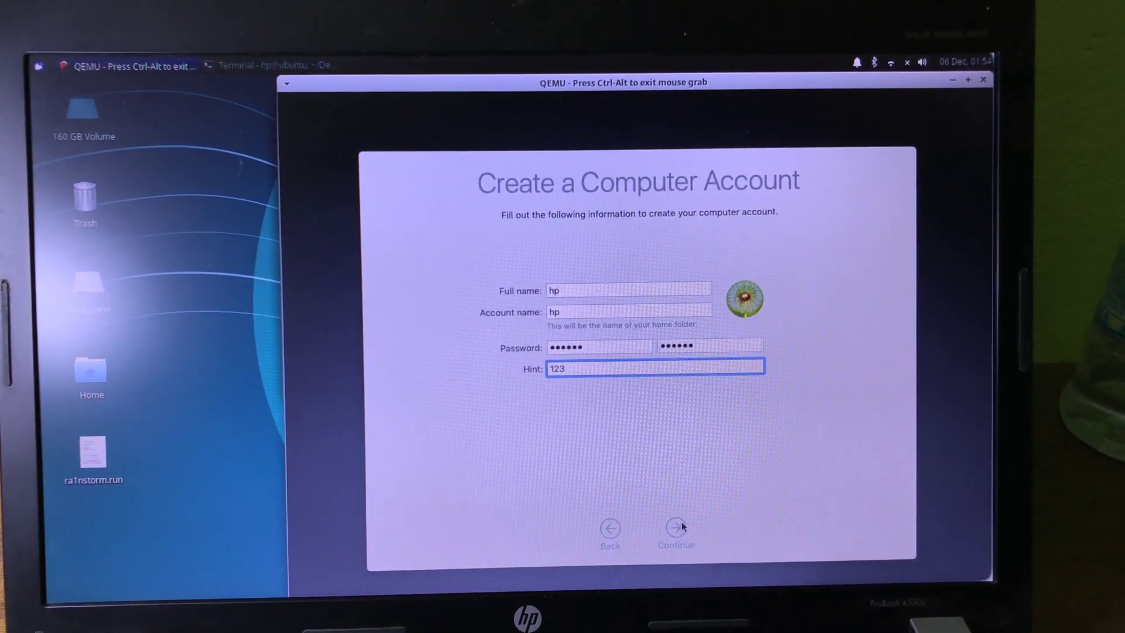
Step: Create the filled-in account, accept Express Set Up, keep Light appearance, and dismiss Keyboard Setup Assistant
click(677, 528)
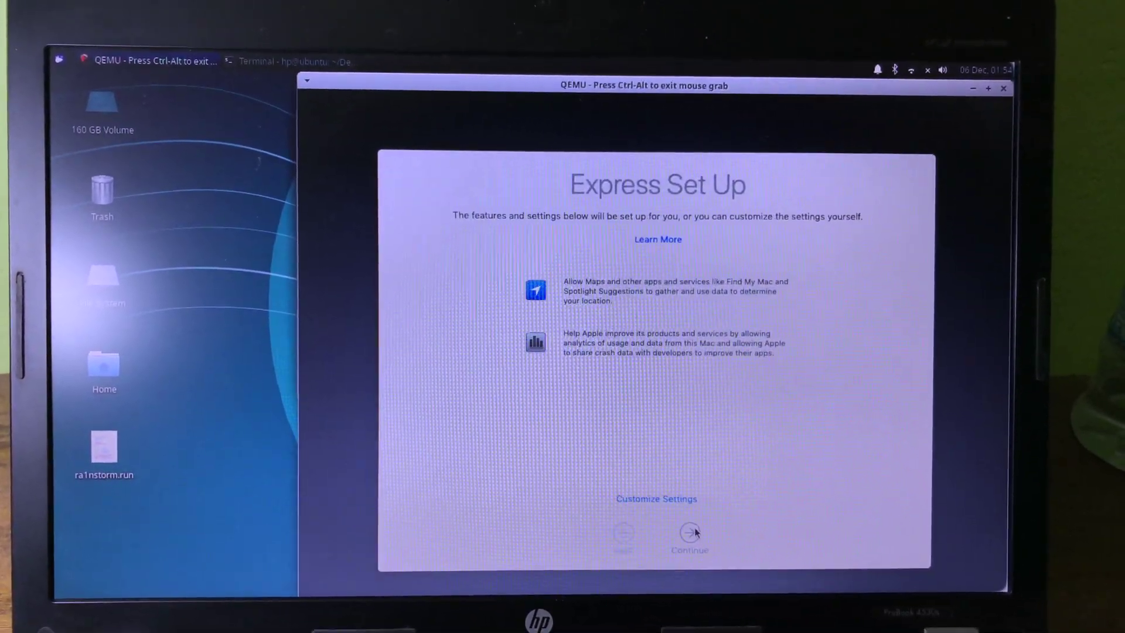
click(695, 532)
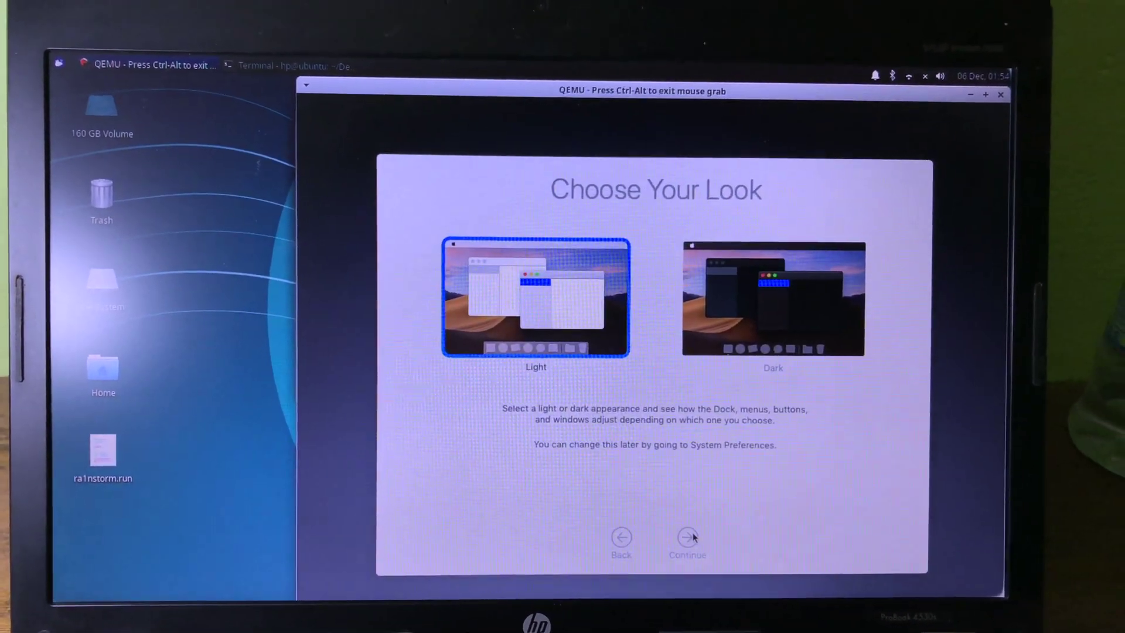
click(690, 539)
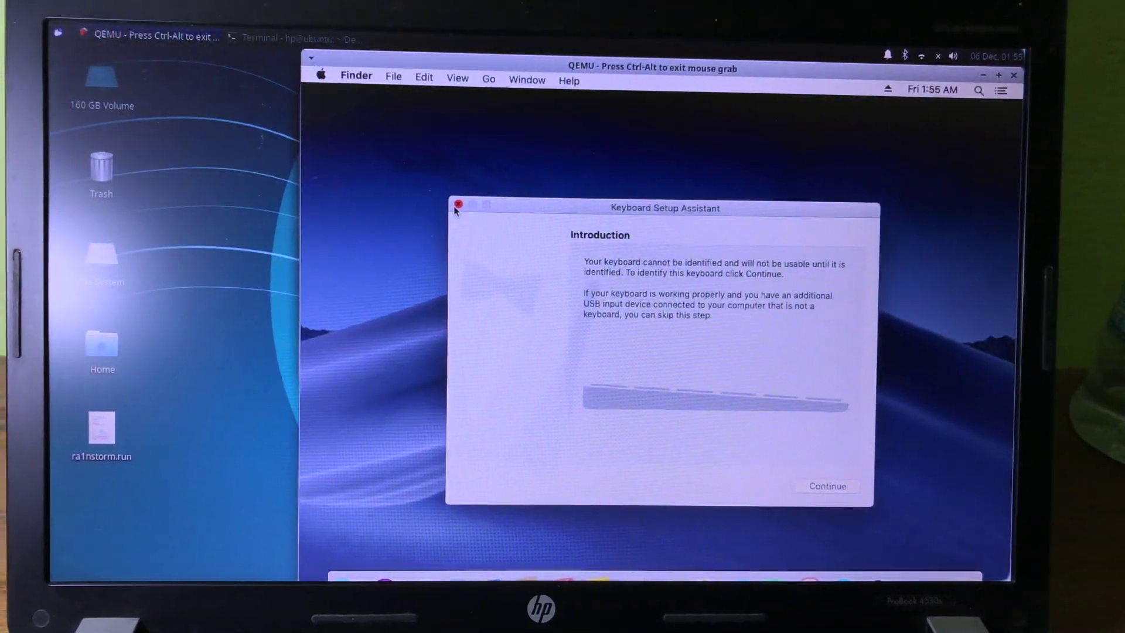
click(456, 207)
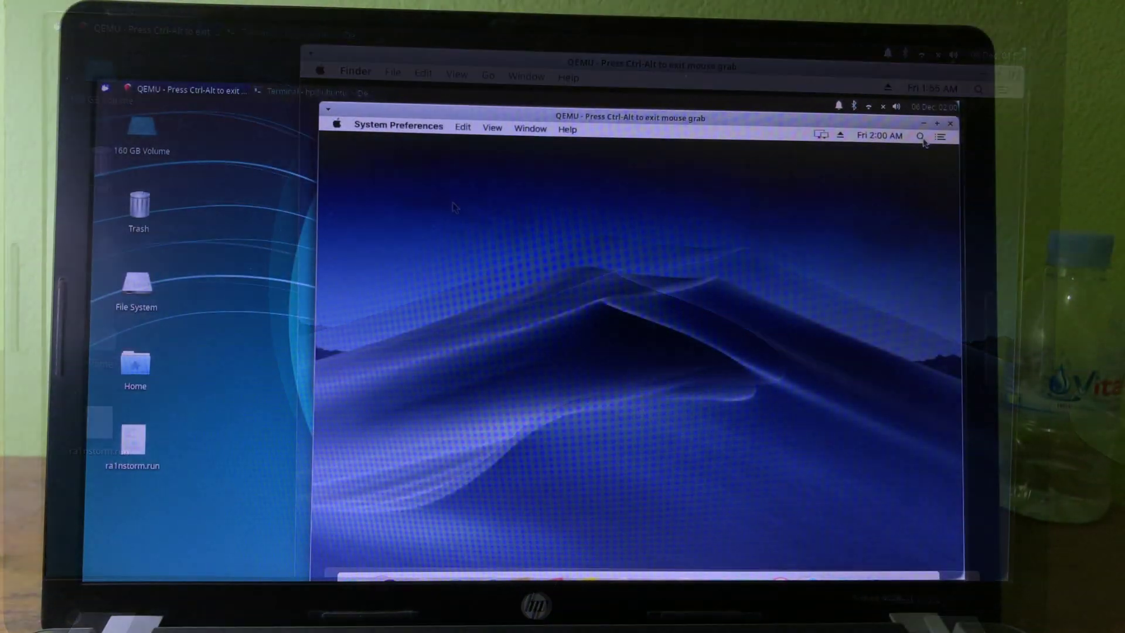
Step: Launch Safari through Spotlight and load the checkra.in website
click(922, 139)
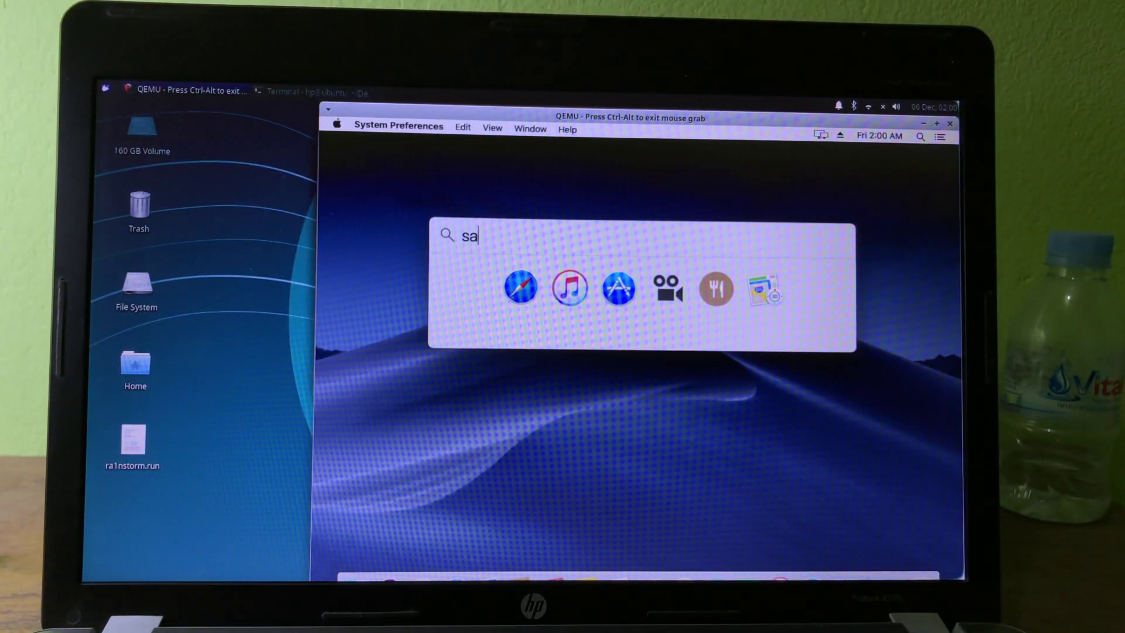
text(fari)
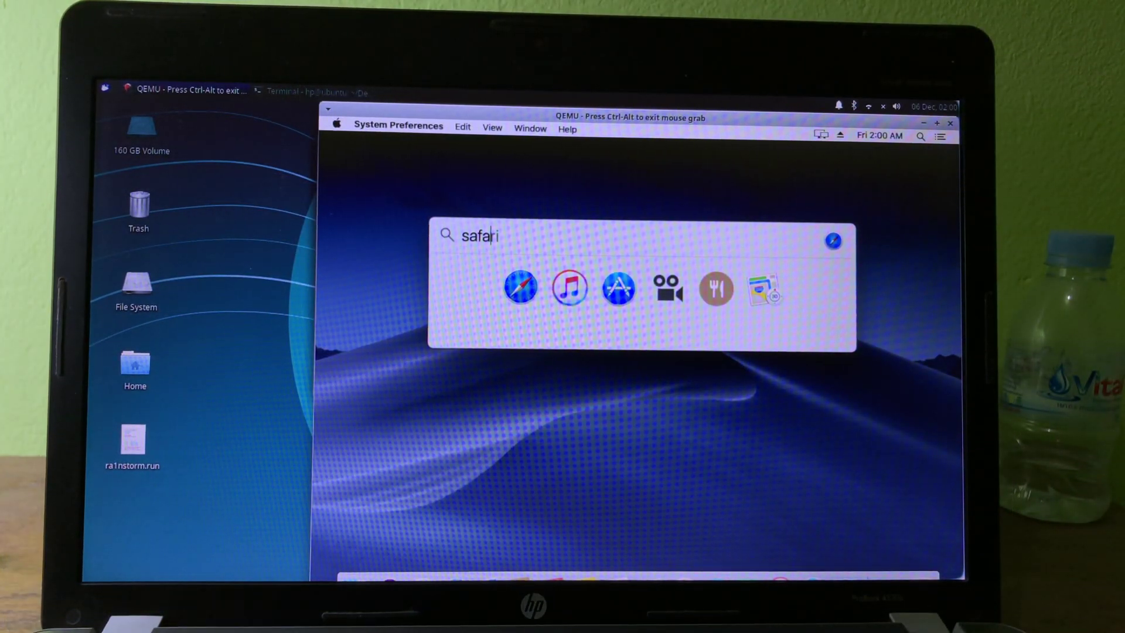
key(BackSpace)
key(BackSpace)
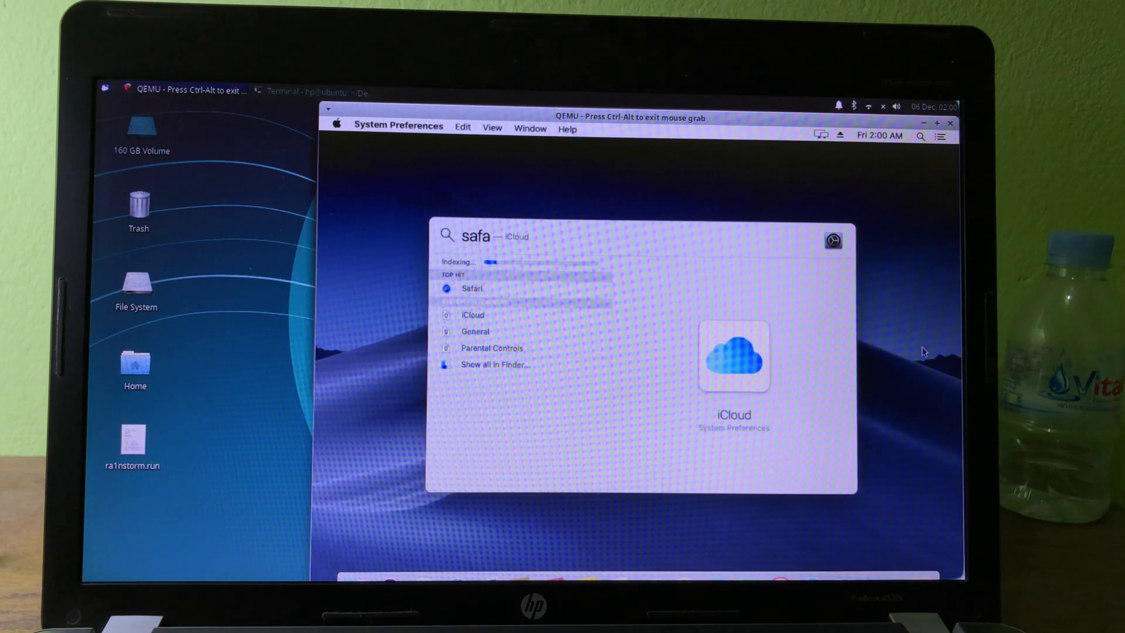
click(493, 290)
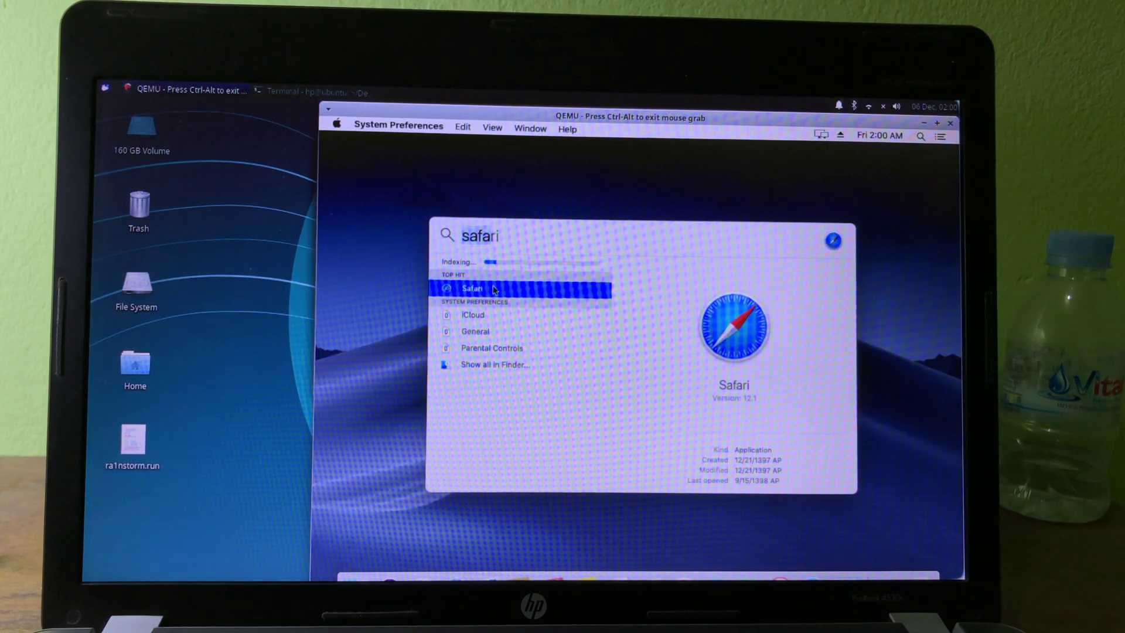
key(Return)
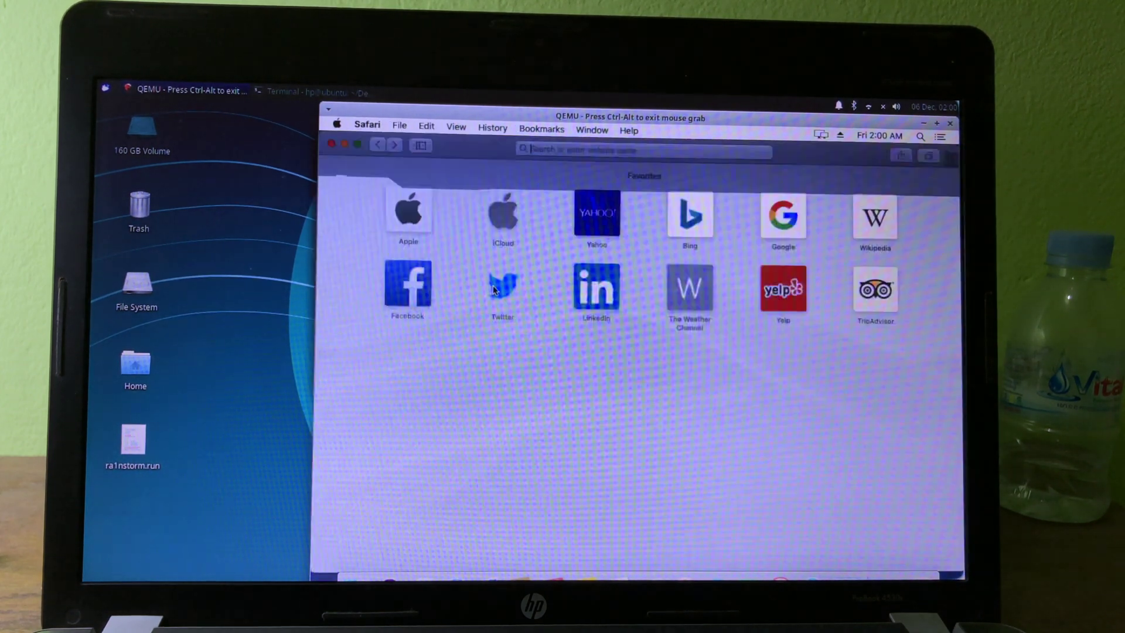
text(checkra.in)
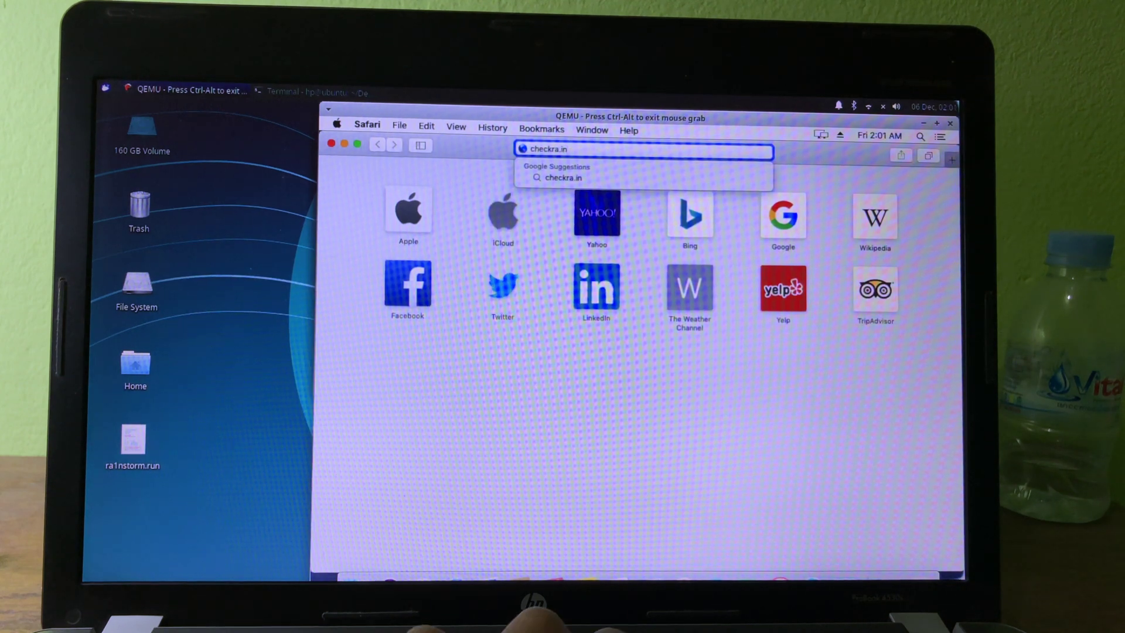
key(Return)
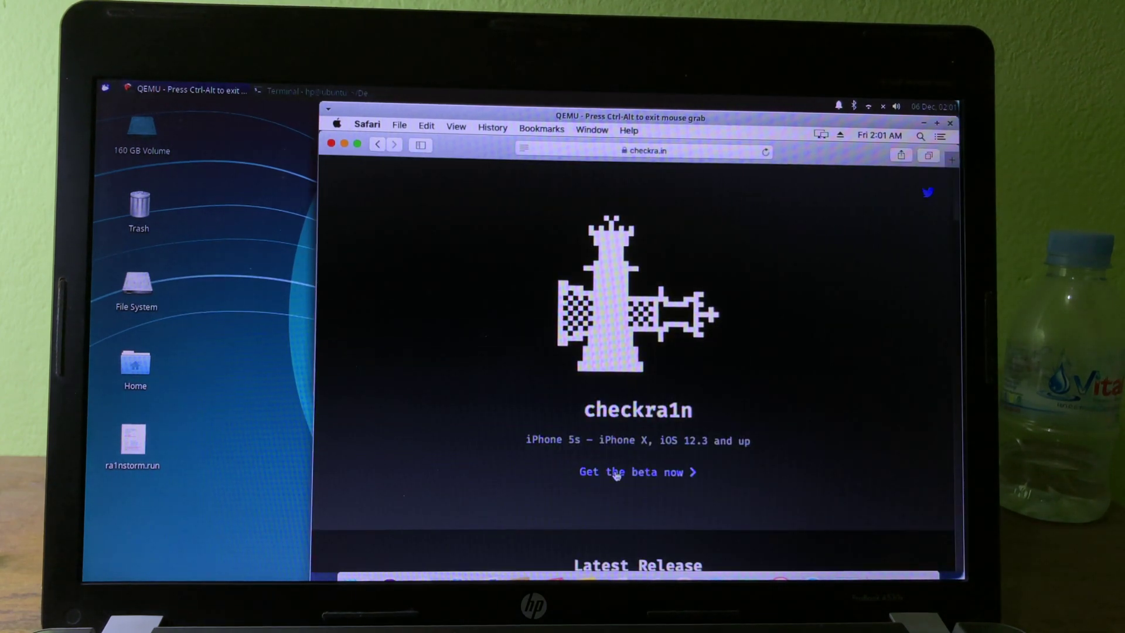
Step: Download the checkra1n 0.9.6 beta for macOS and reveal the disk image in Downloads
click(616, 475)
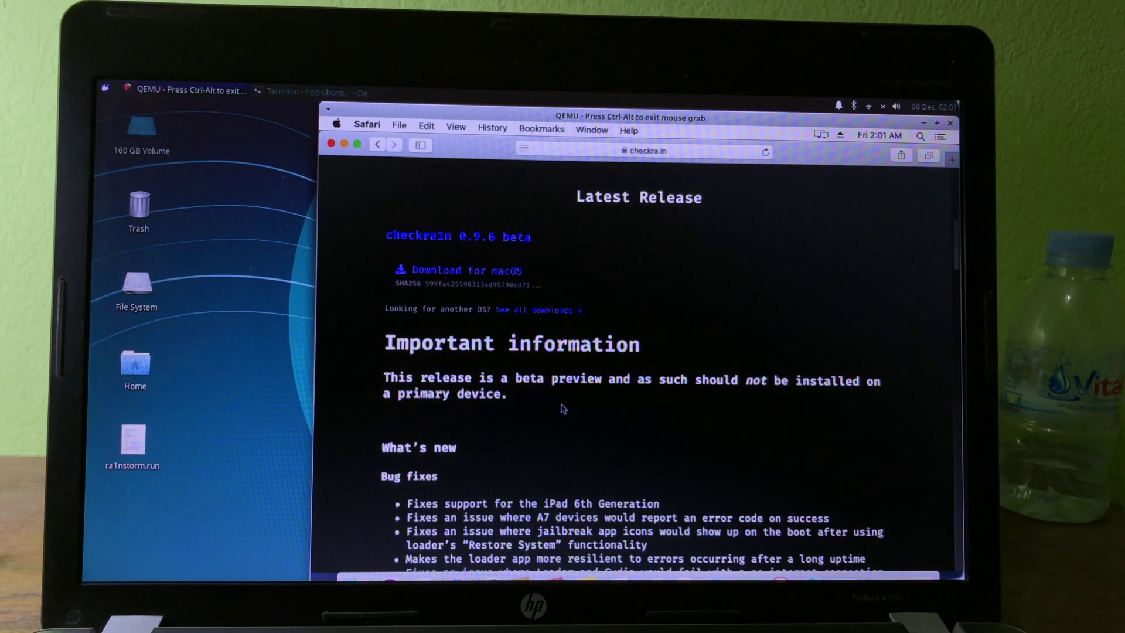
click(472, 292)
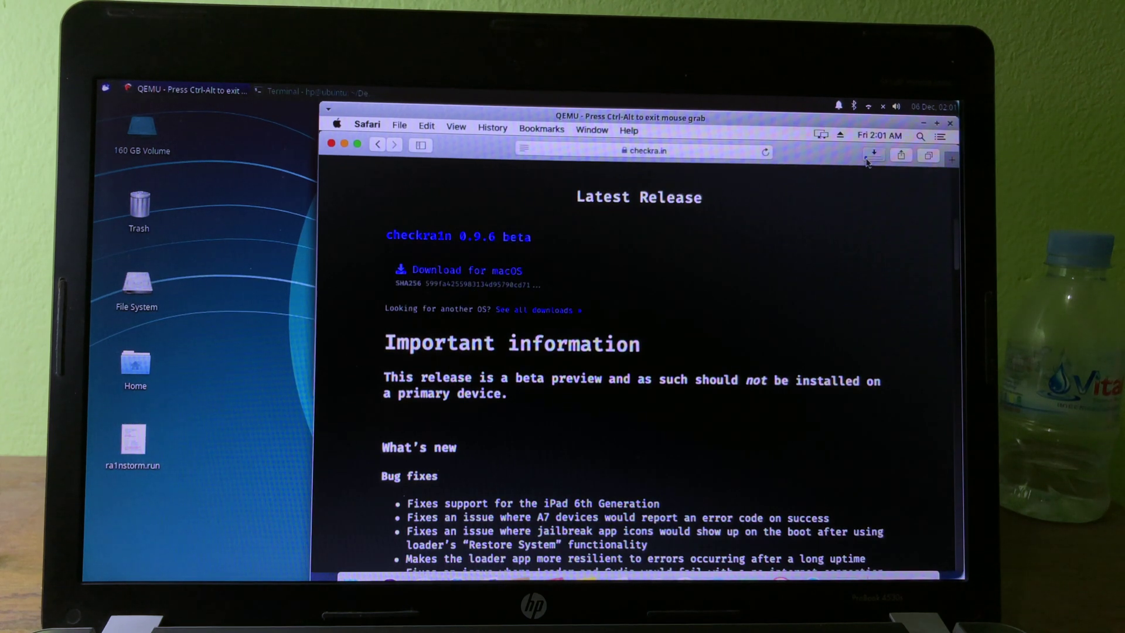
click(873, 154)
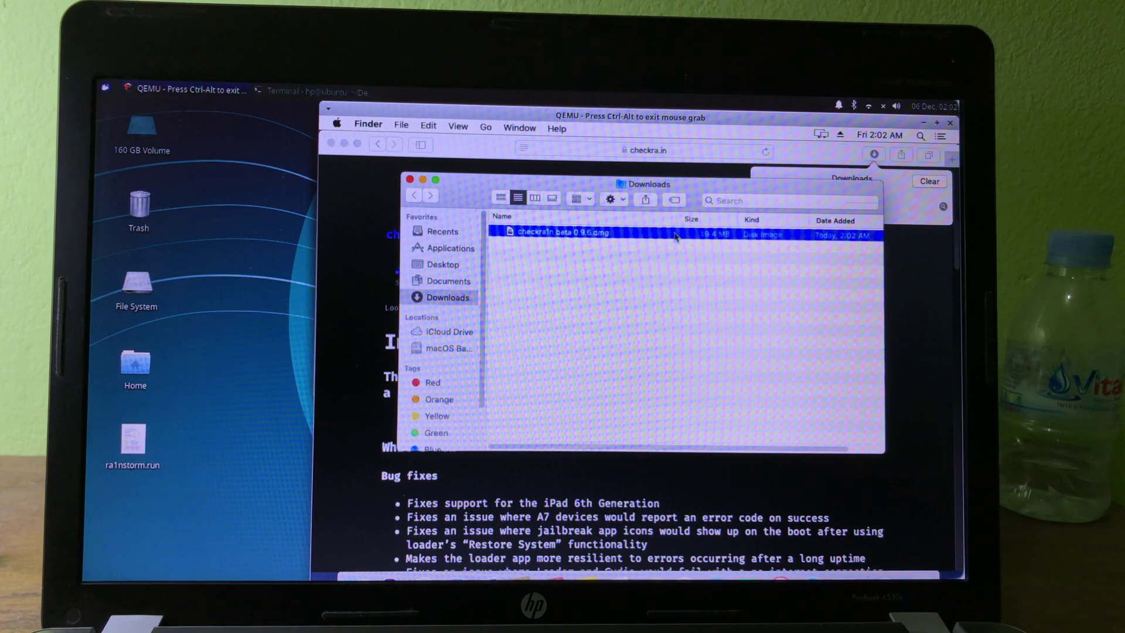
Step: Mount the checkra1n beta 0.9.6 disk image and copy checkra1n into Applications
double_click(676, 237)
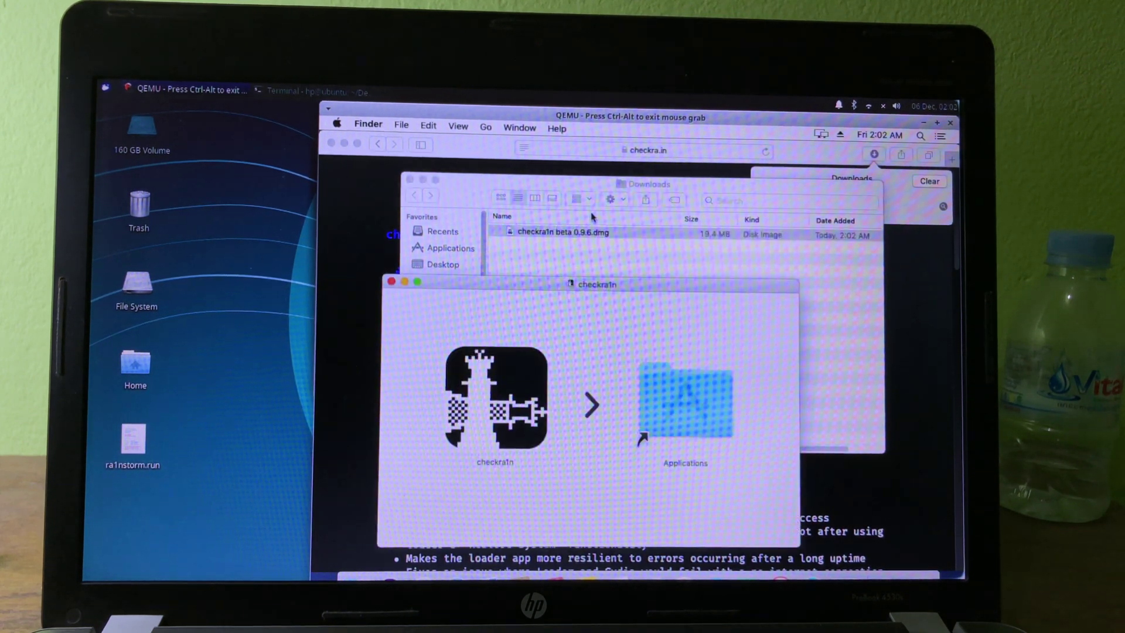
click(516, 367)
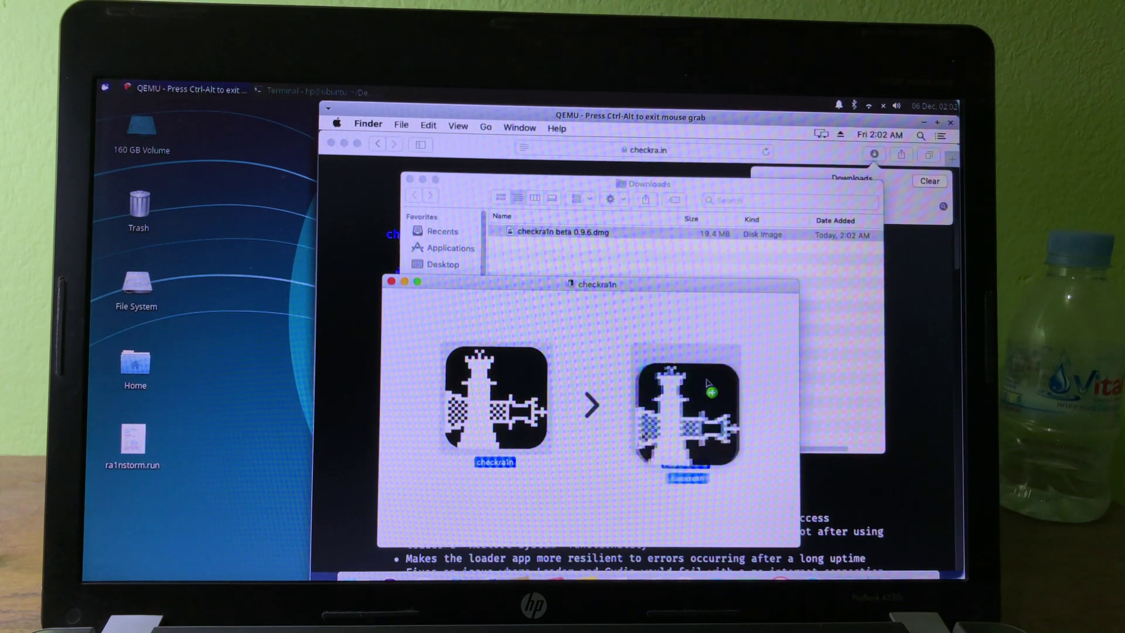
drag(520, 373, 700, 382)
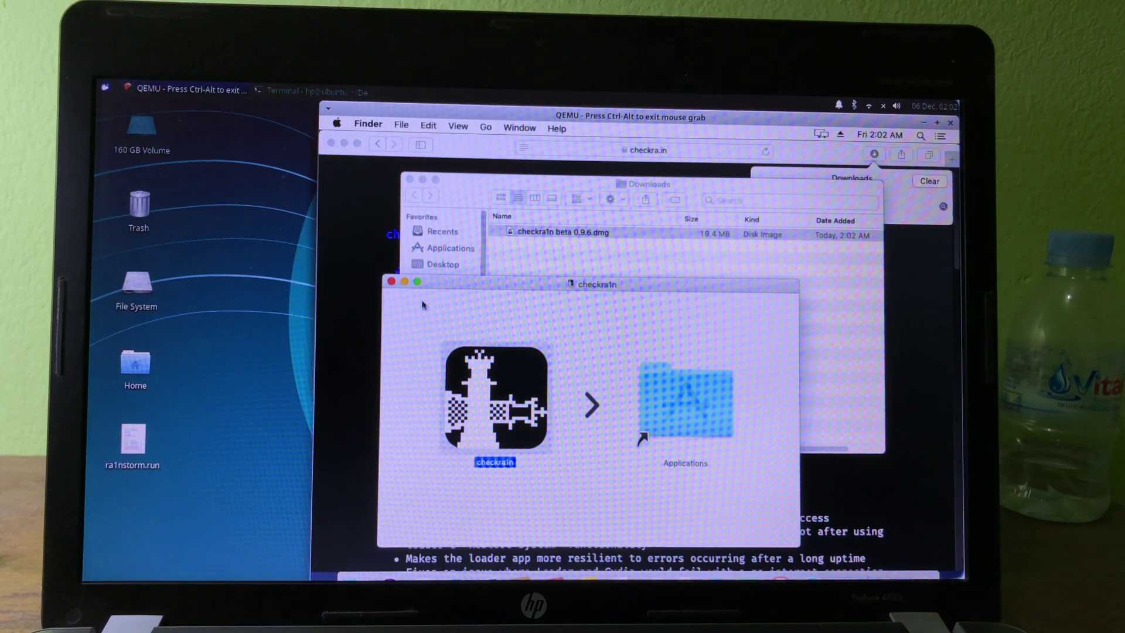
Step: Close the disk image, Downloads folder and checkra.in Safari windows
click(391, 283)
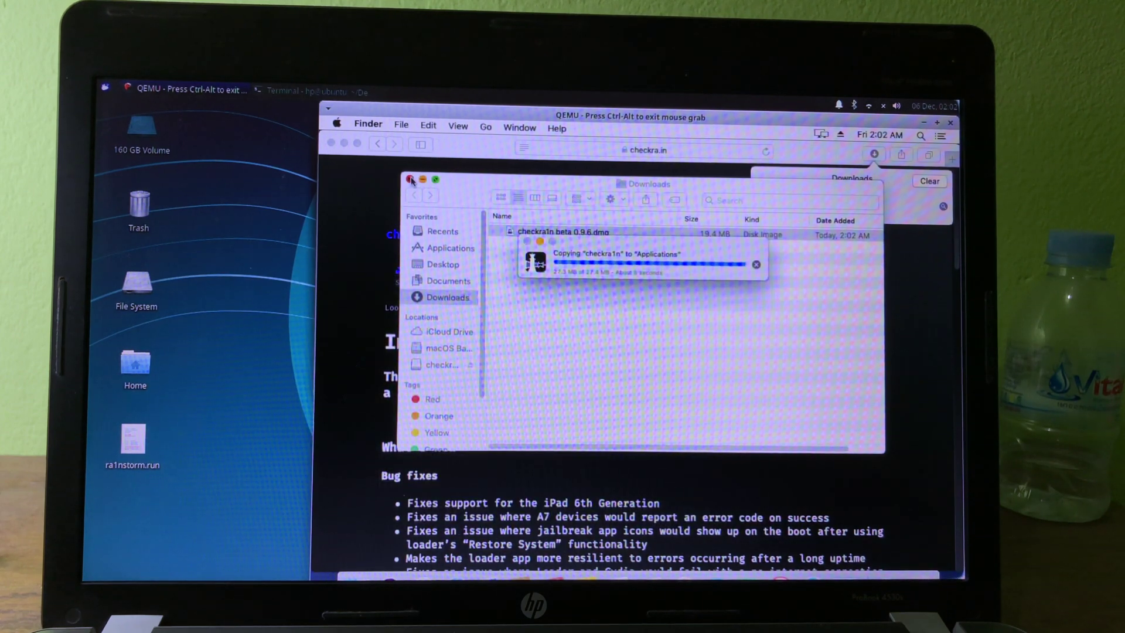
click(410, 179)
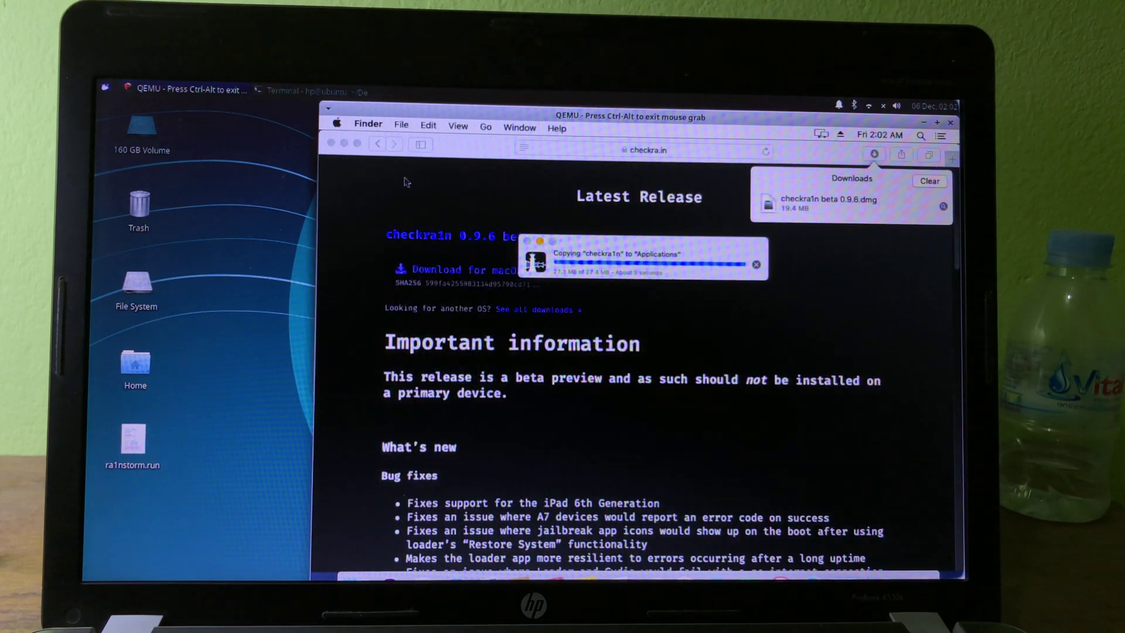
click(330, 144)
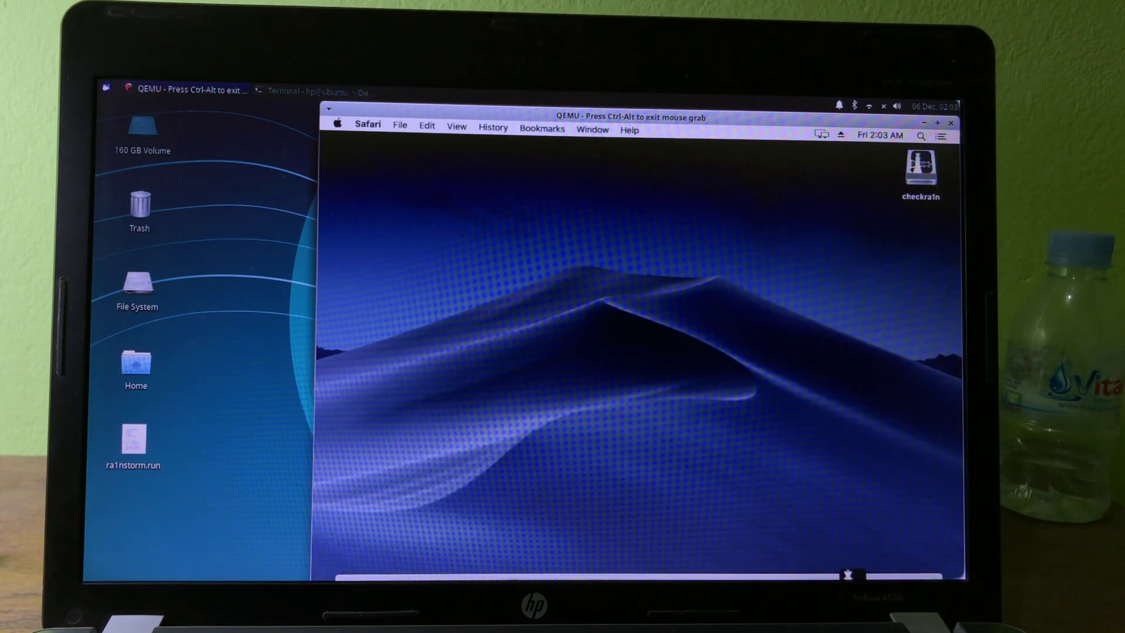
Step: Dismiss checkra1n's unidentified-developer warning and launch System Preferences from Spotlight
key(Return)
click(920, 135)
text(se)
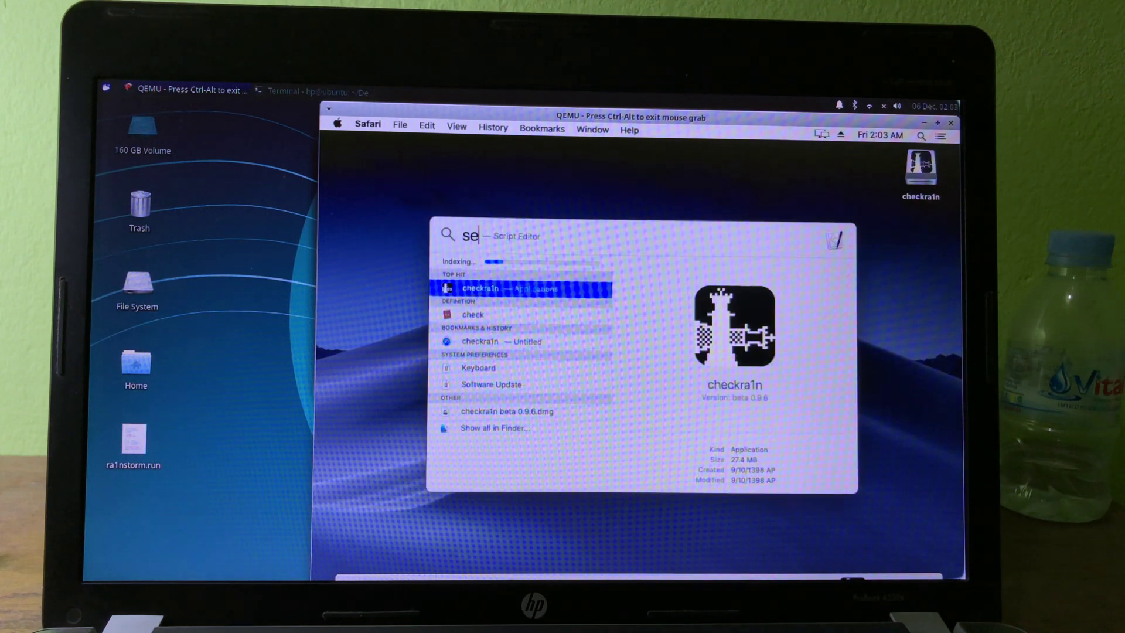
text(tt)
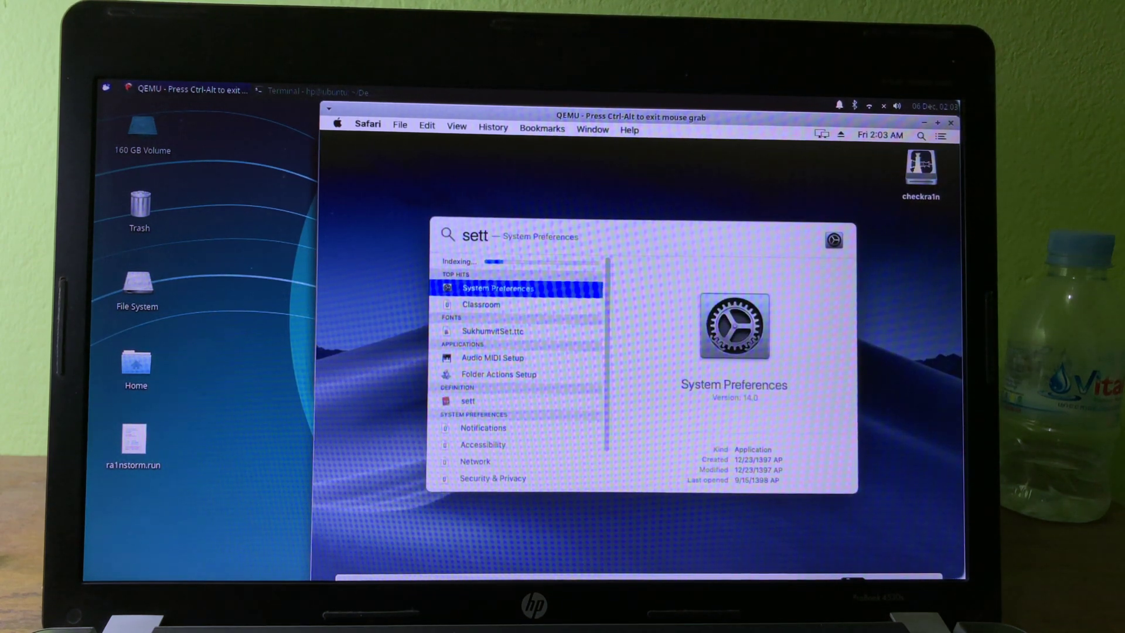
key(Return)
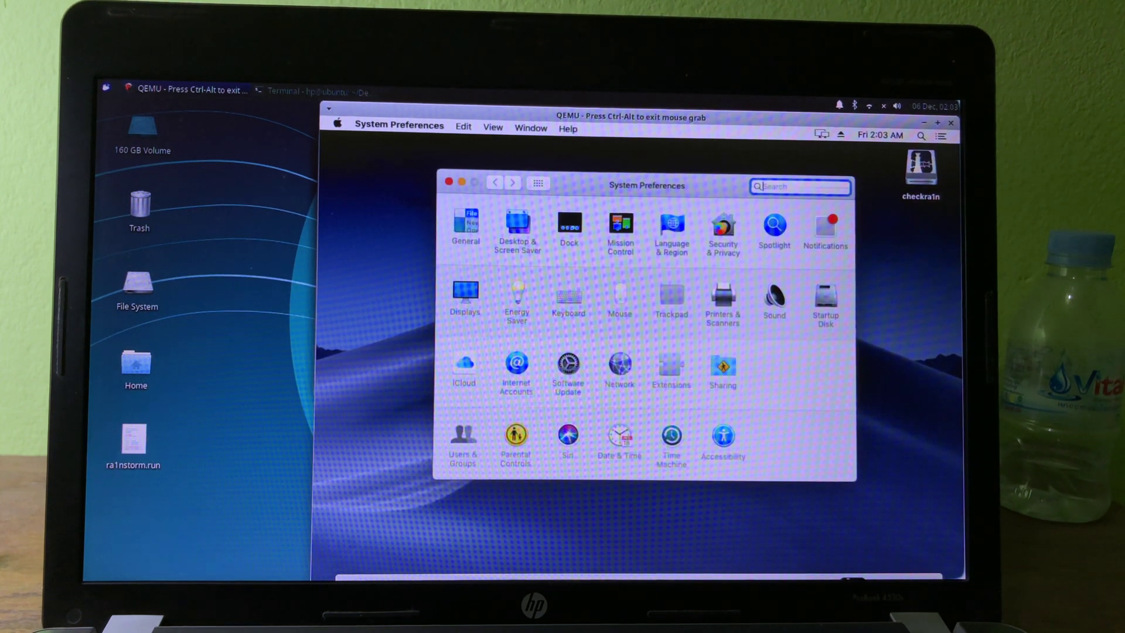
Step: Allow checkra1n via Open Anyway in Security & Privacy, confirm Open, then close the window
click(722, 228)
click(787, 432)
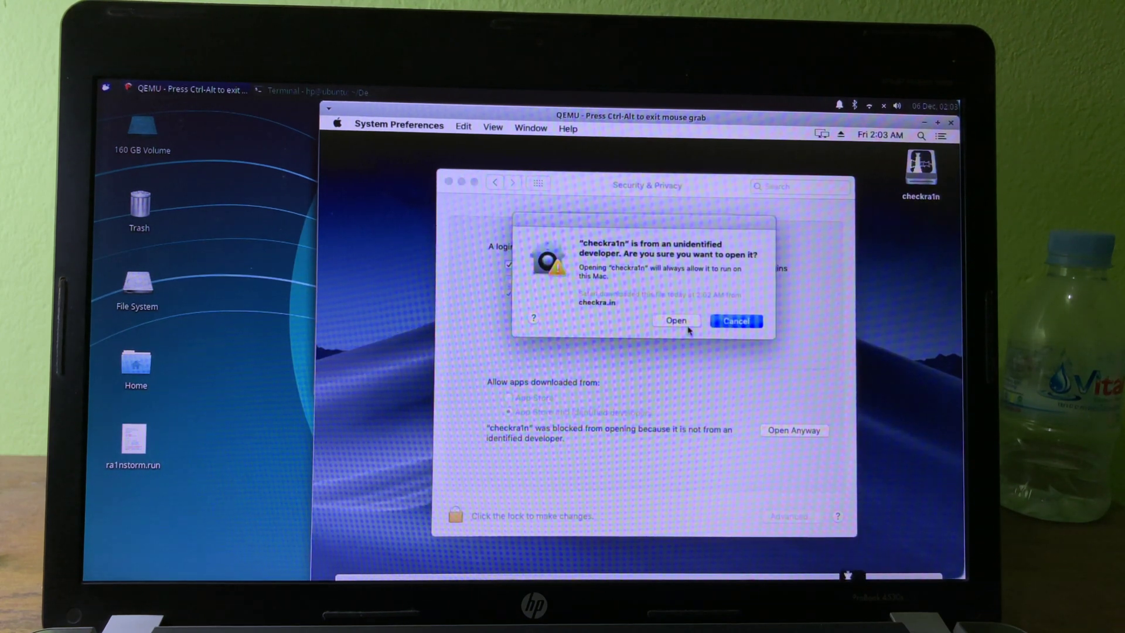
click(677, 321)
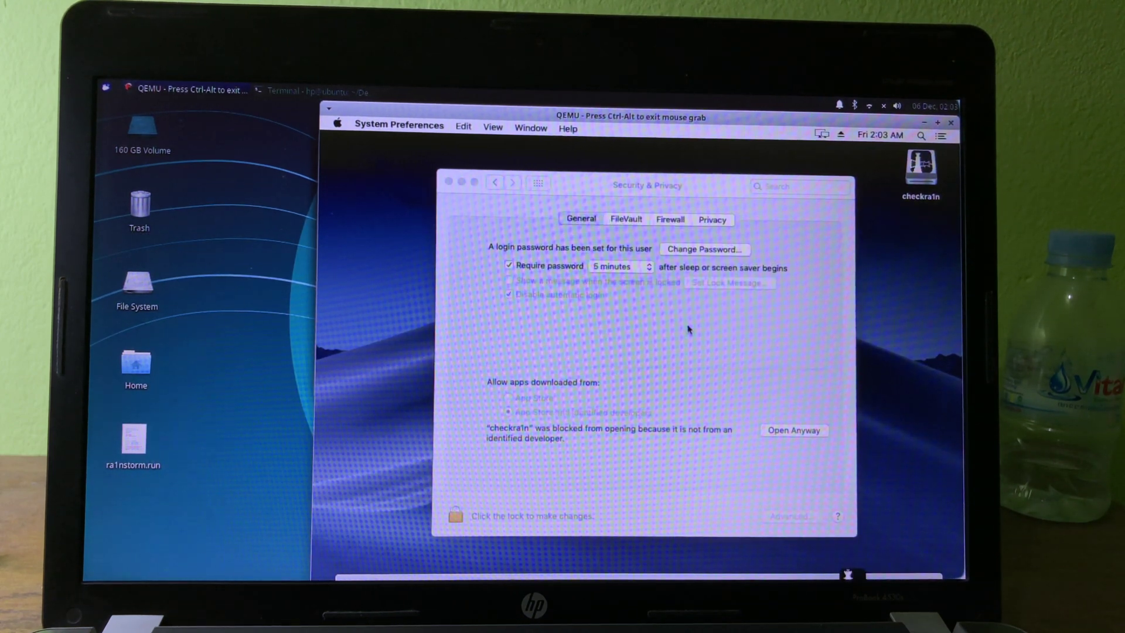
click(450, 182)
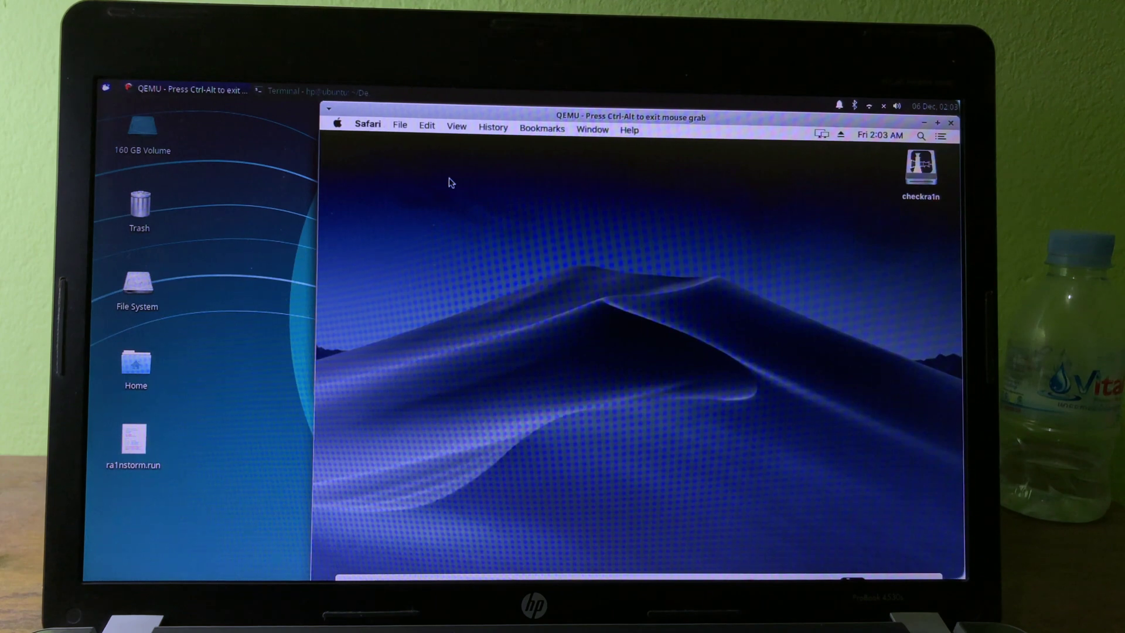
Step: Launch checkra1n from Spotlight to bring up its welcome window
click(921, 135)
text(check)
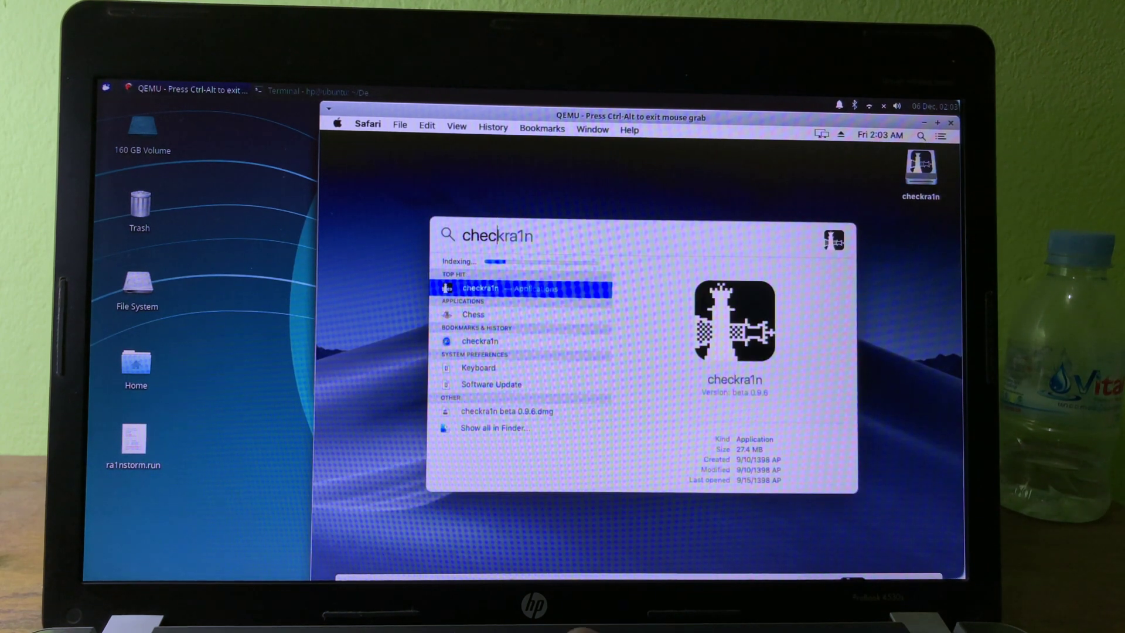
key(Return)
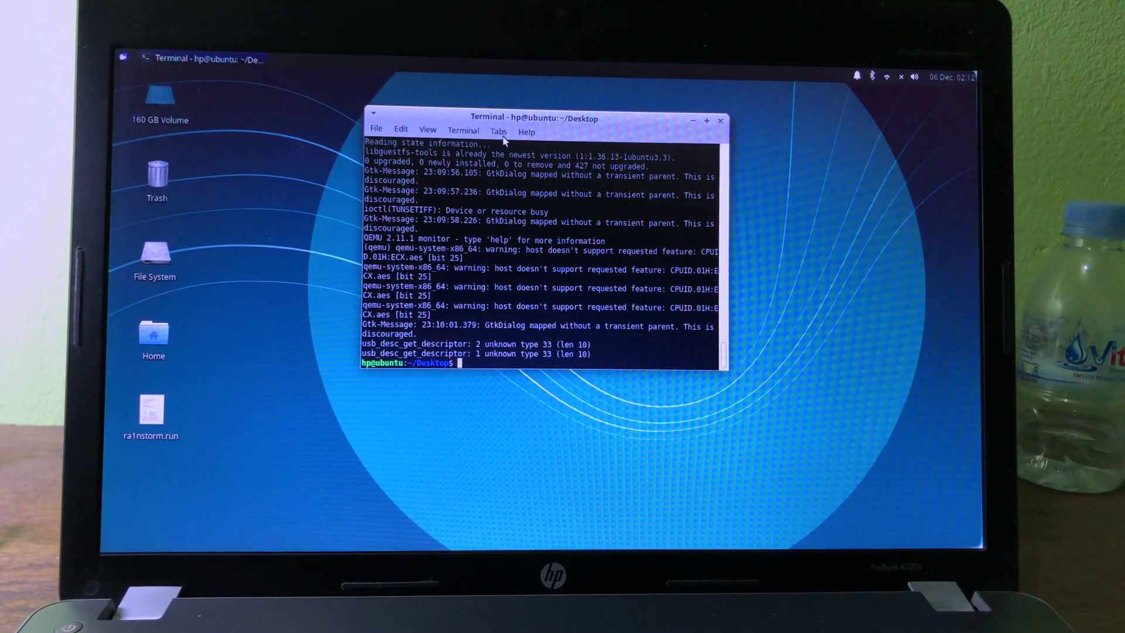
text(sud)
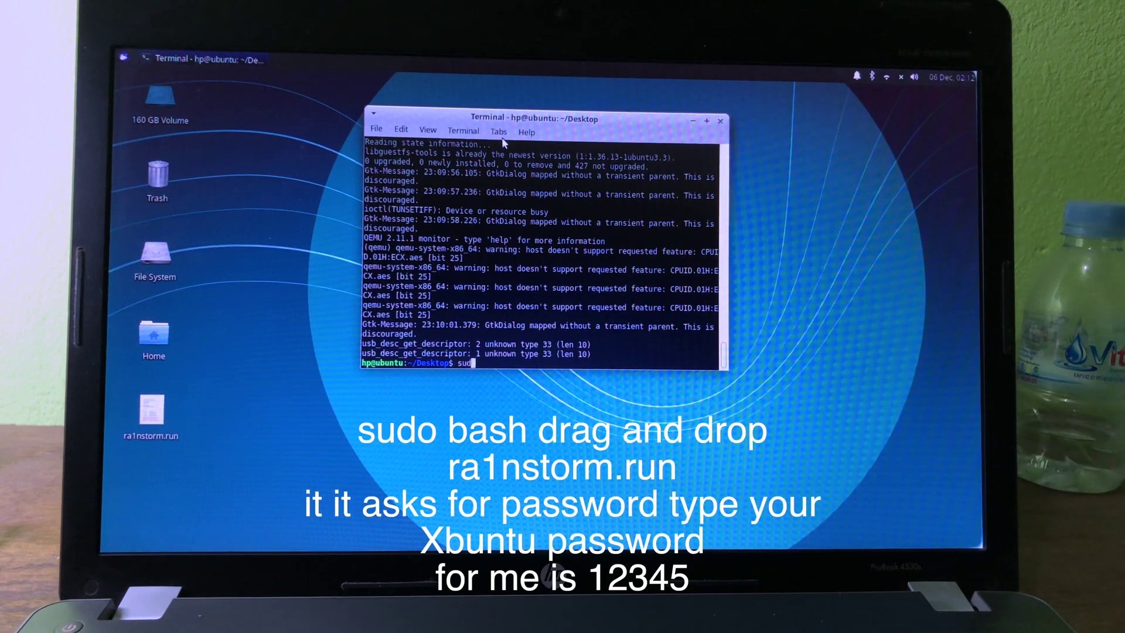
text(o bash)
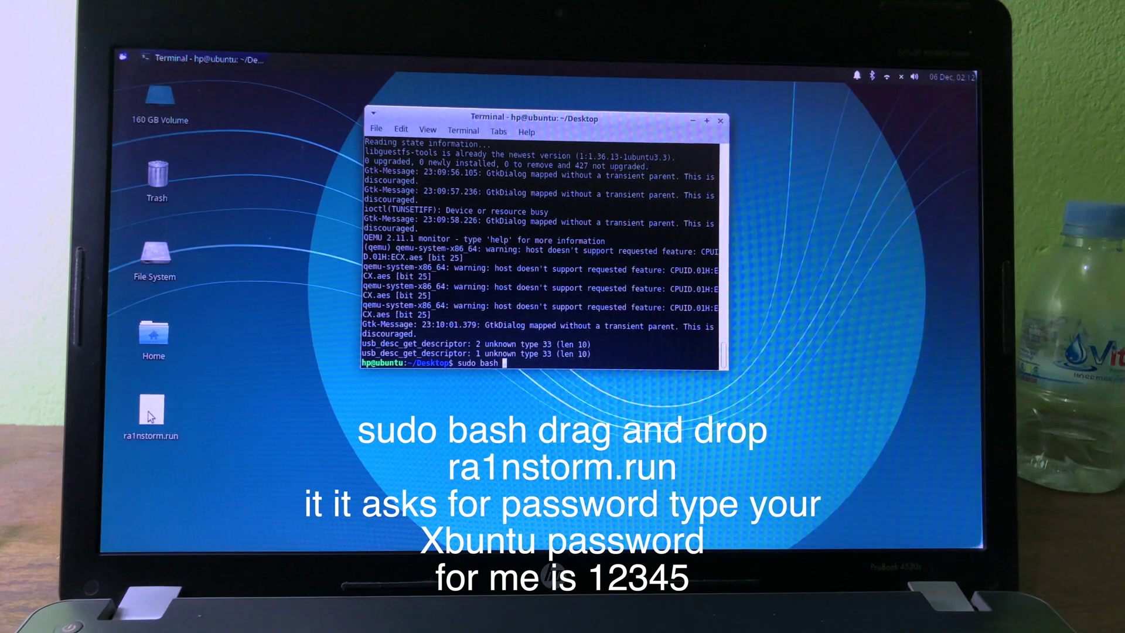
Step: Run 'sudo bash' on the dragged-in ra1nstorm.run path and enter the administrator password
drag(202, 410, 506, 331)
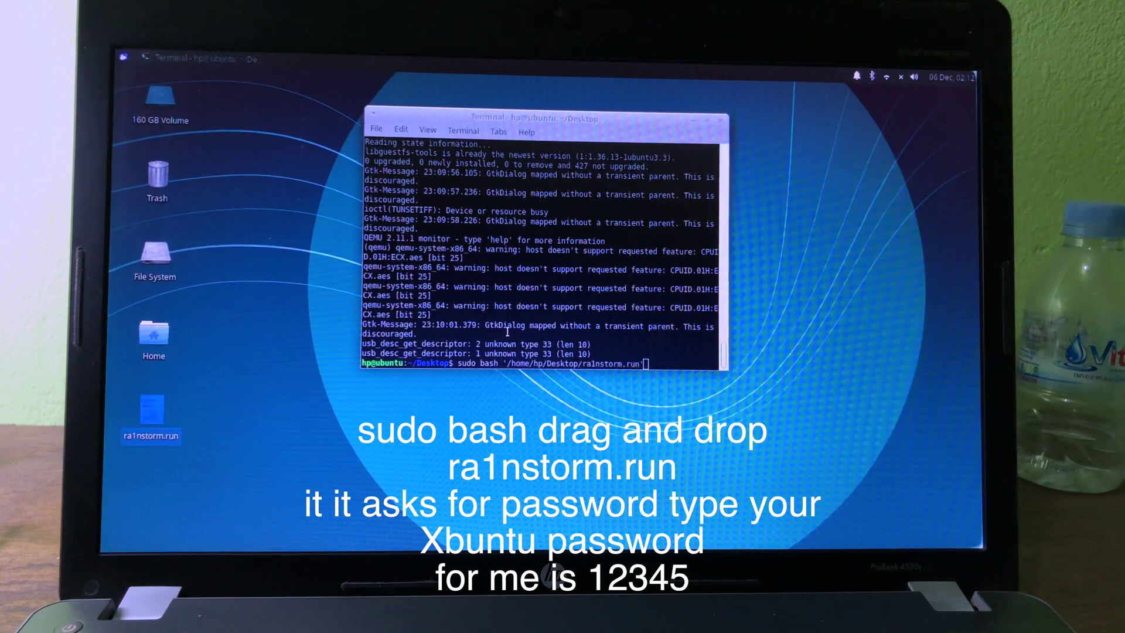
click(507, 332)
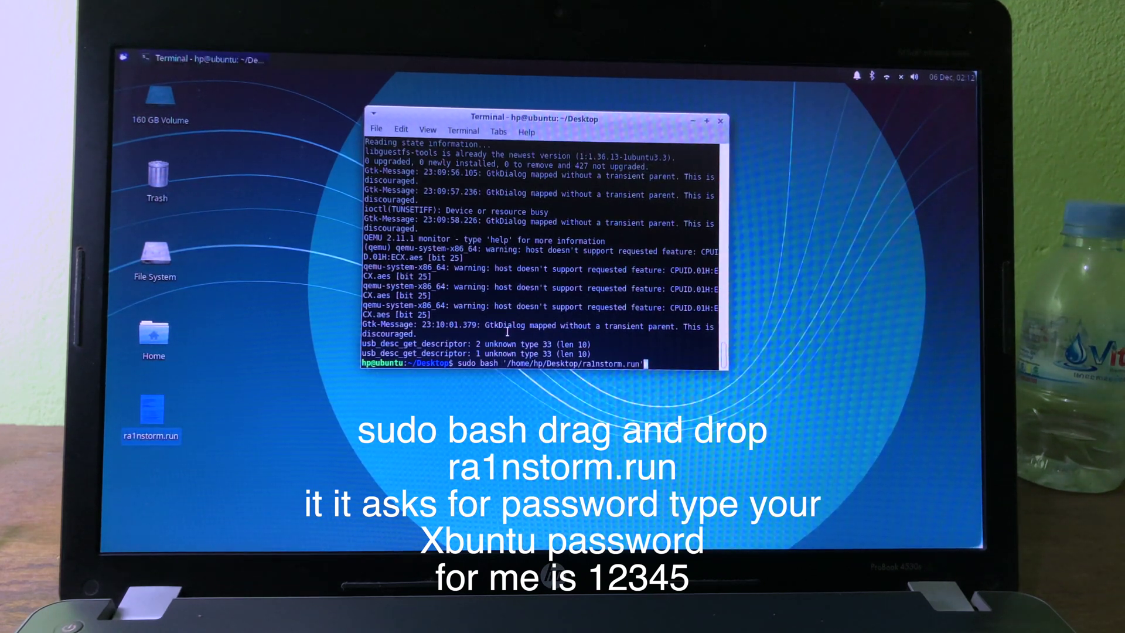
key(Return)
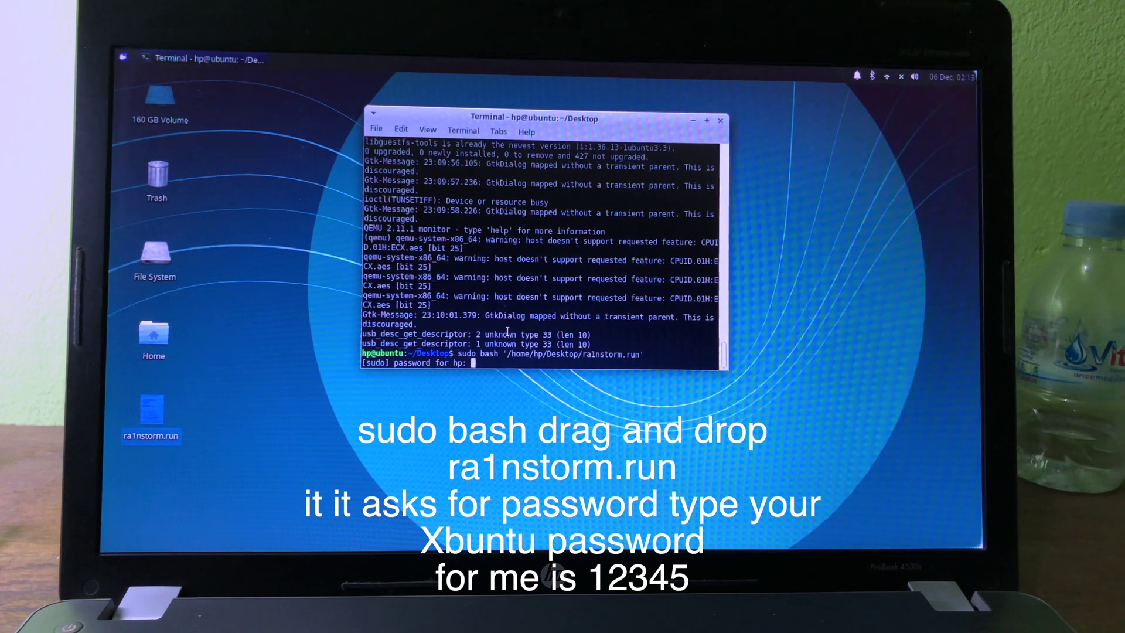
key(Return)
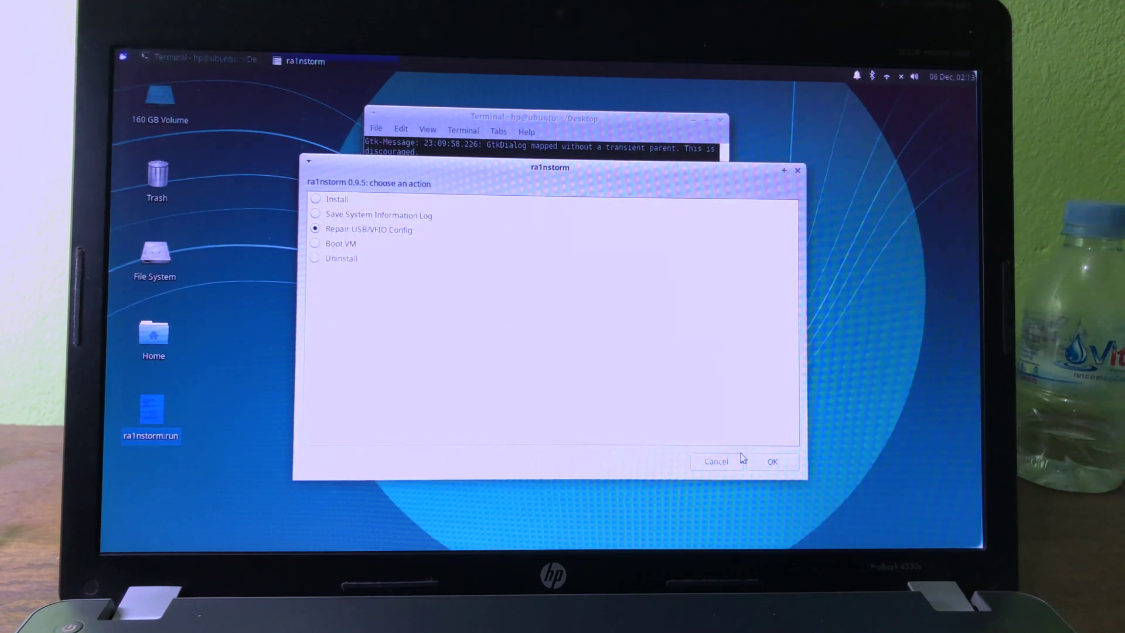
Step: Choose Repair USB/VFIO Config, acknowledge the USB controller notes, and reboot after GRUB patching
click(767, 462)
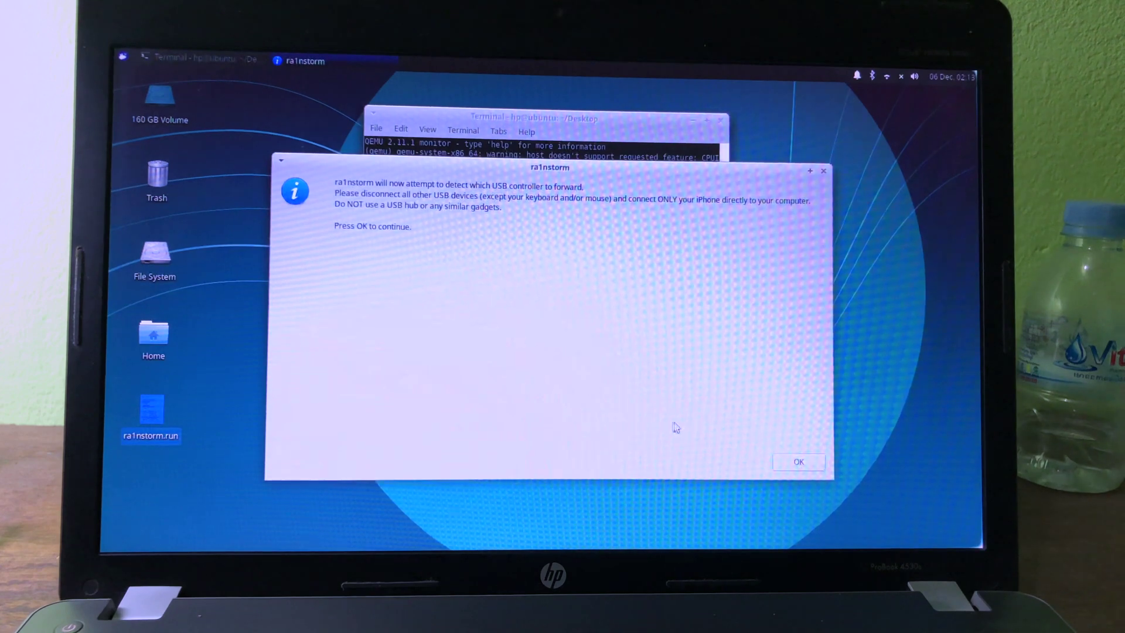
click(796, 463)
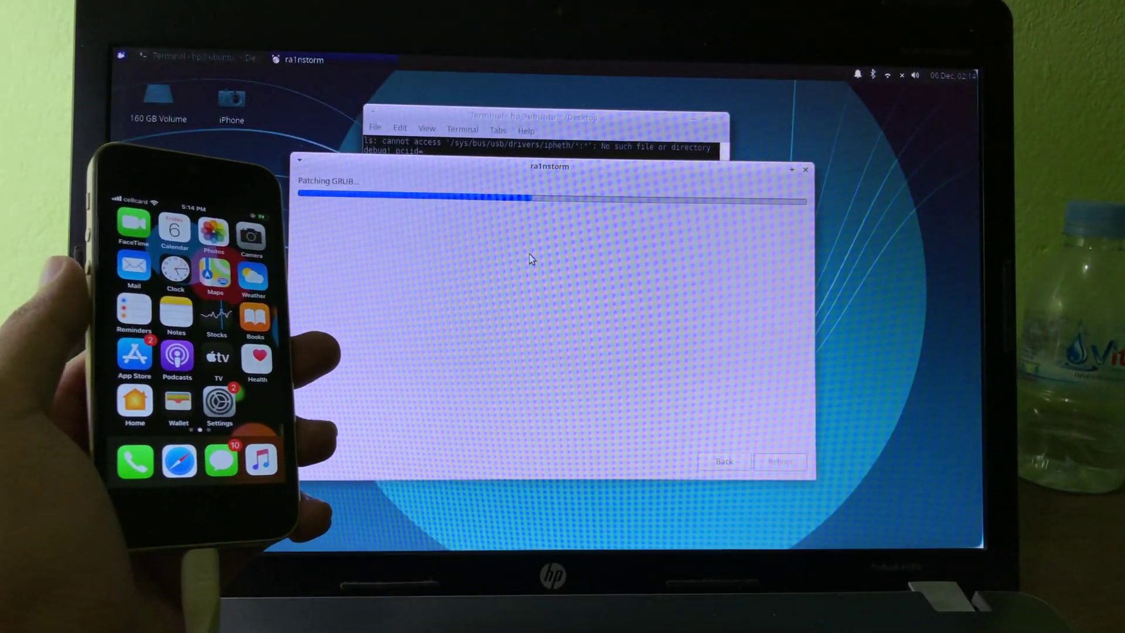
click(797, 462)
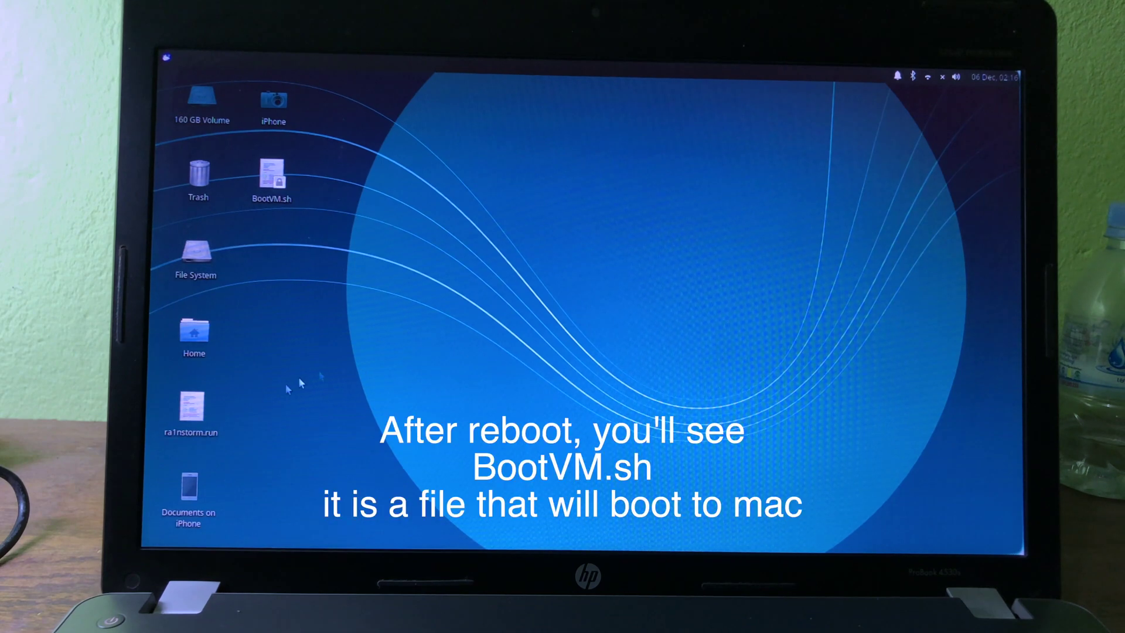
Step: Open a terminal in the Desktop folder from the desktop context menu and centre it
right_click(409, 265)
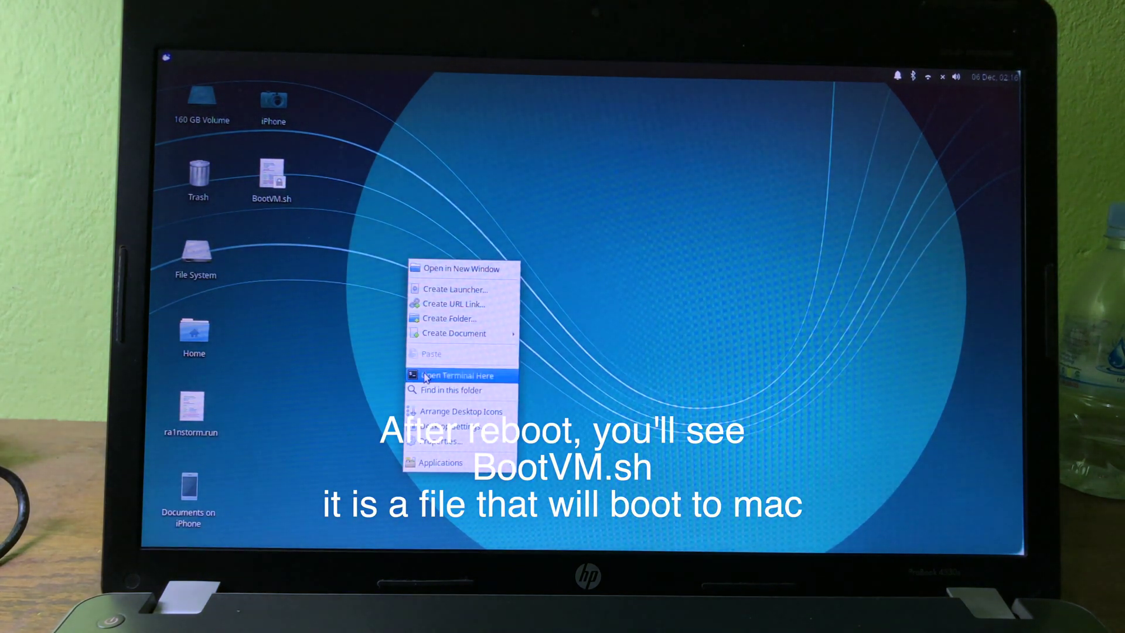
click(423, 377)
drag(396, 60, 670, 122)
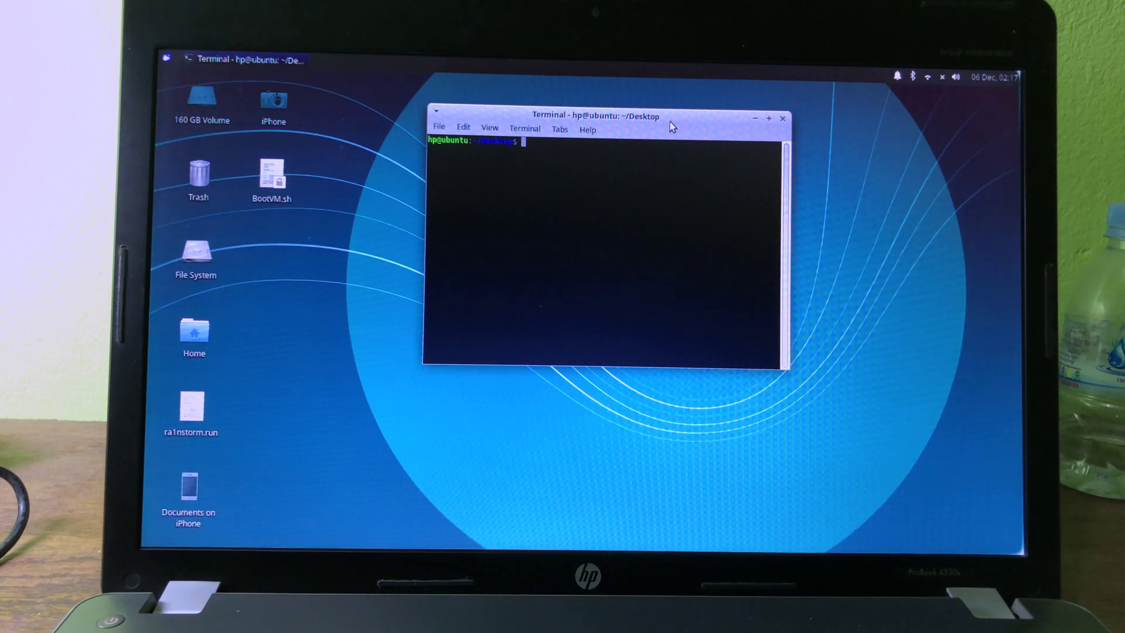
text(sudo )
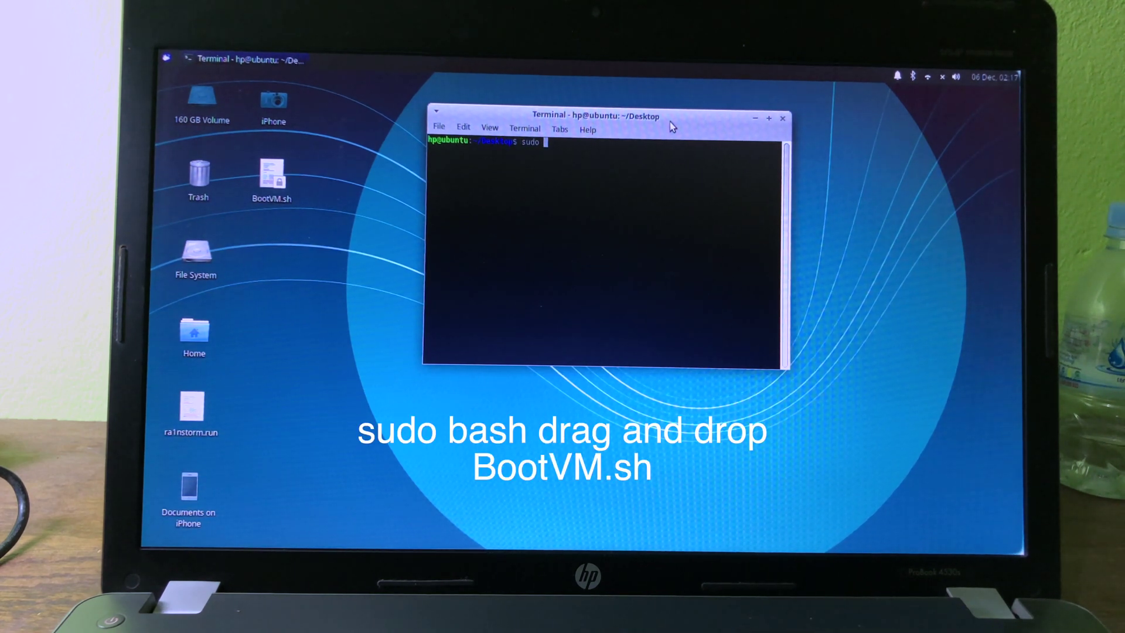
text(bash)
Step: Start a root shell with sudo bash and launch the BootVM.sh script from it
key(Return)
key(Return)
key(Return)
drag(273, 176, 493, 194)
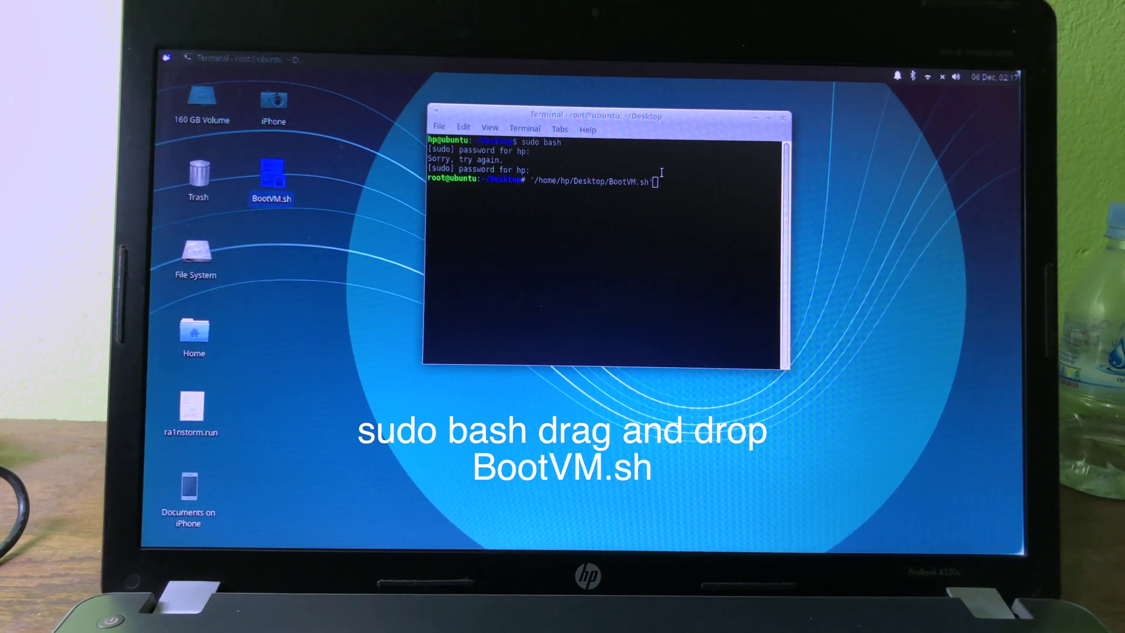
click(665, 179)
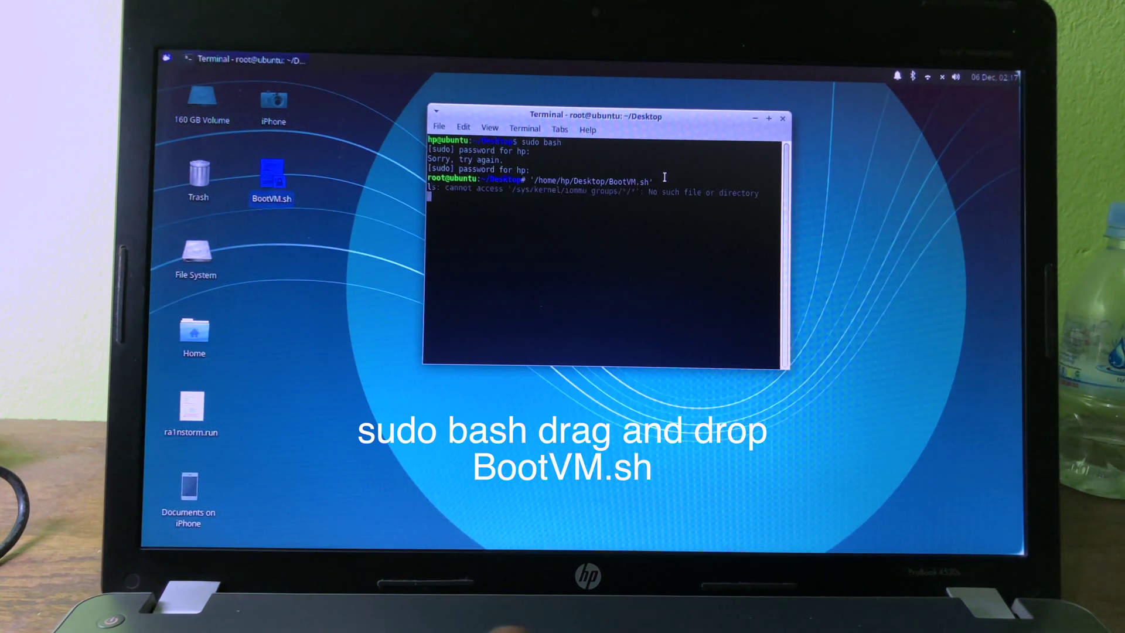